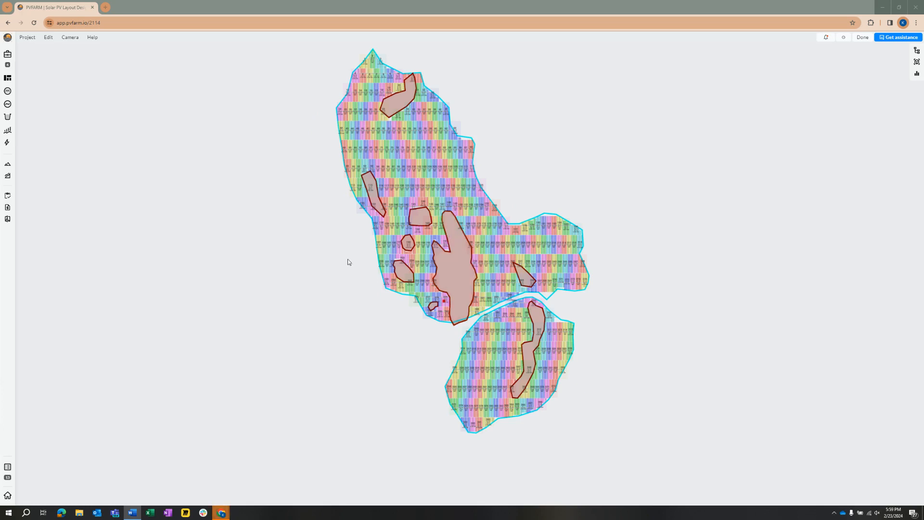
# - Import the terrain file 10m_-72.61_41.36.tif into the project and close the import dialog
pyautogui.click(27, 37)
pyautogui.moveTo(70, 89)
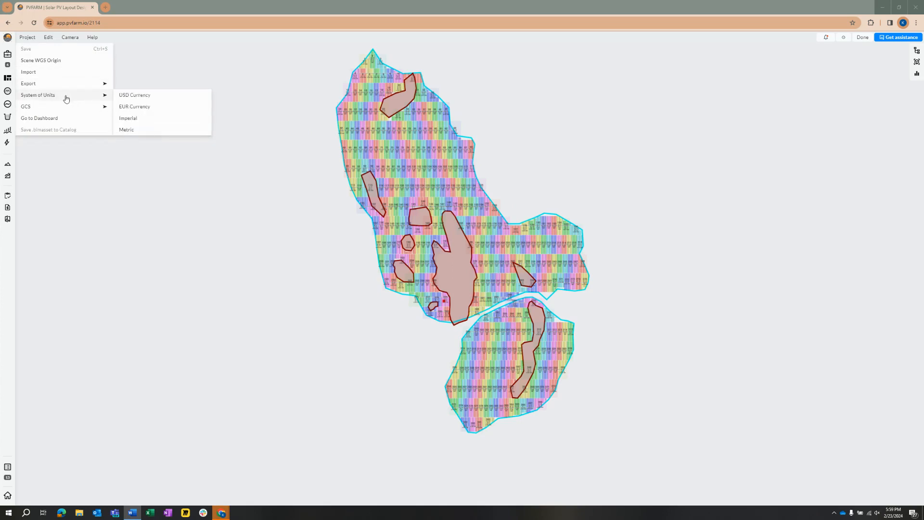
pyautogui.click(27, 37)
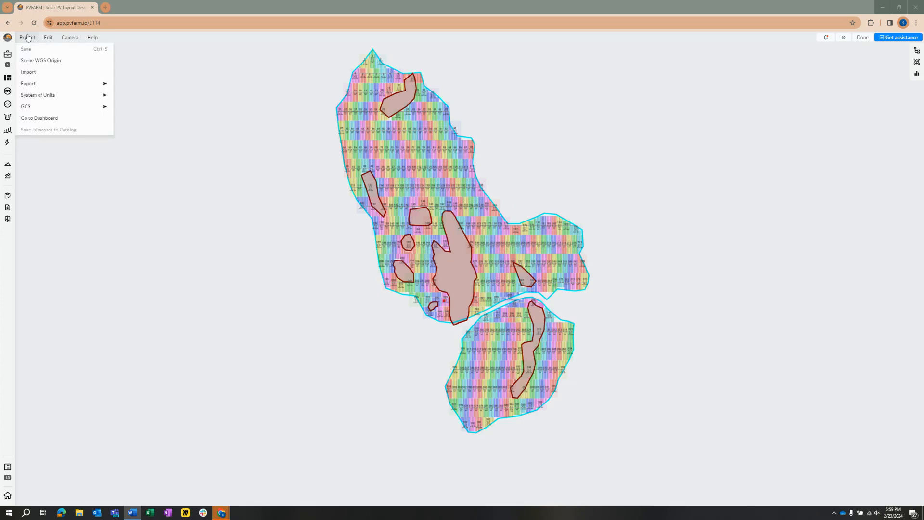
pyautogui.click(42, 73)
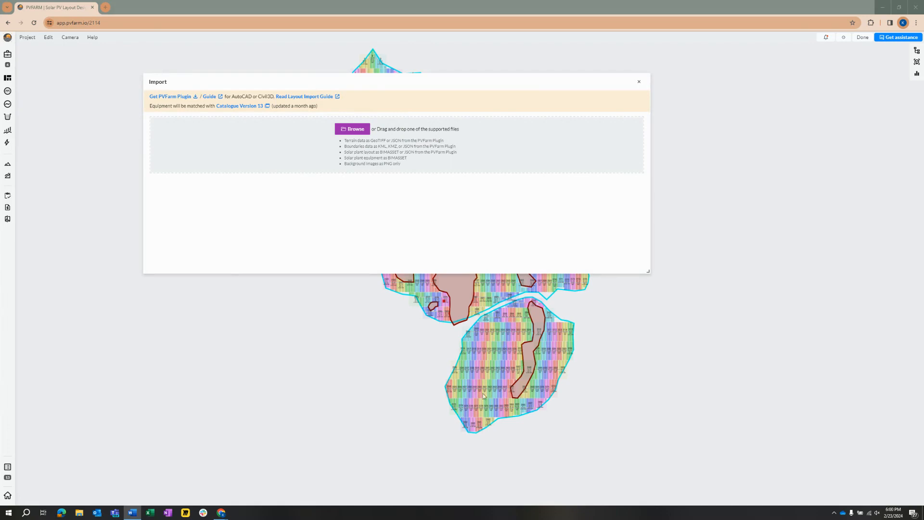
pyautogui.click(346, 132)
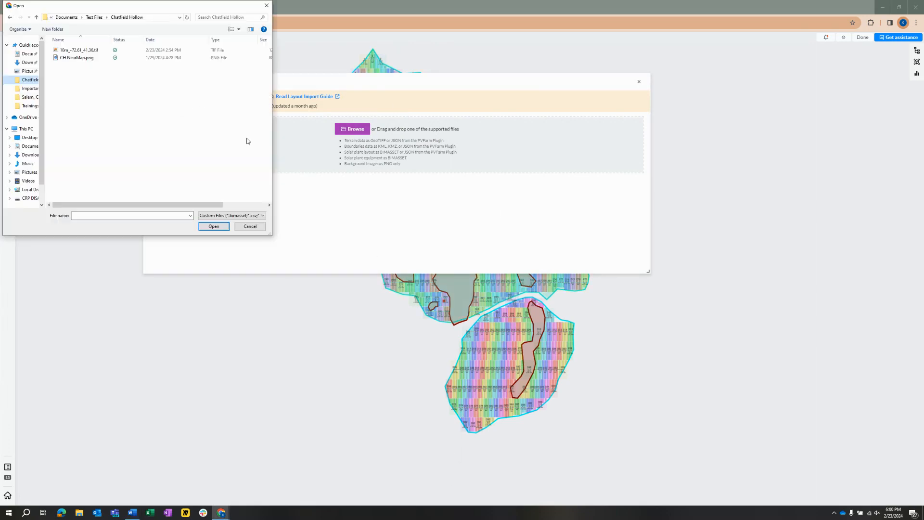
pyautogui.doubleClick(95, 51)
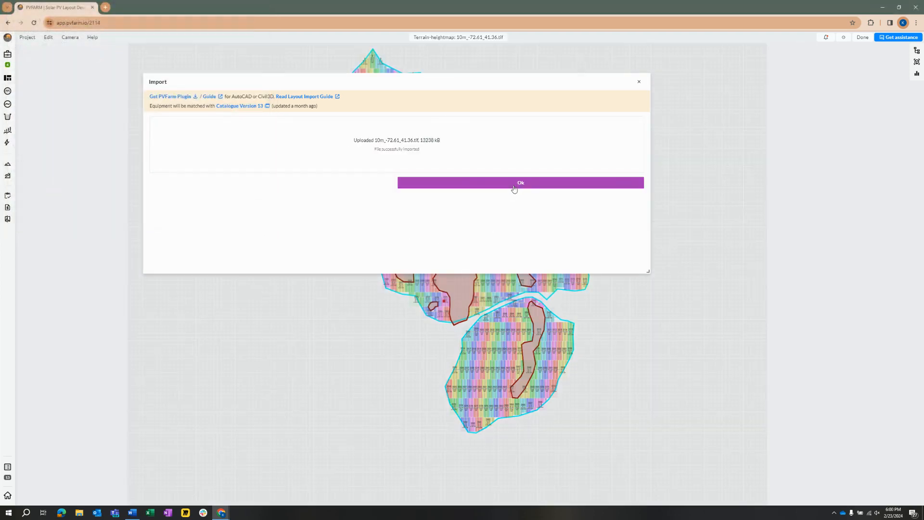
pyautogui.click(514, 187)
pyautogui.click(640, 81)
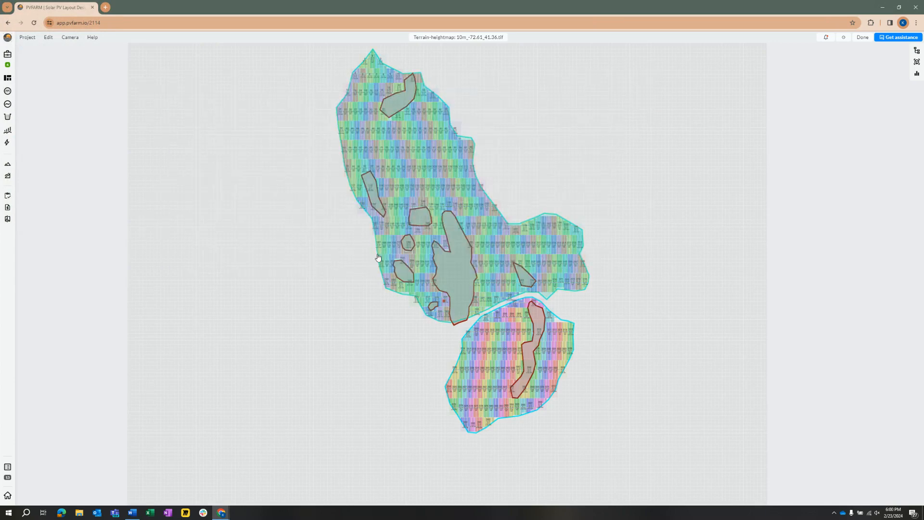
# - Display the terrain's elevation analysis with automatically filled ranges and colors
pyautogui.click(7, 165)
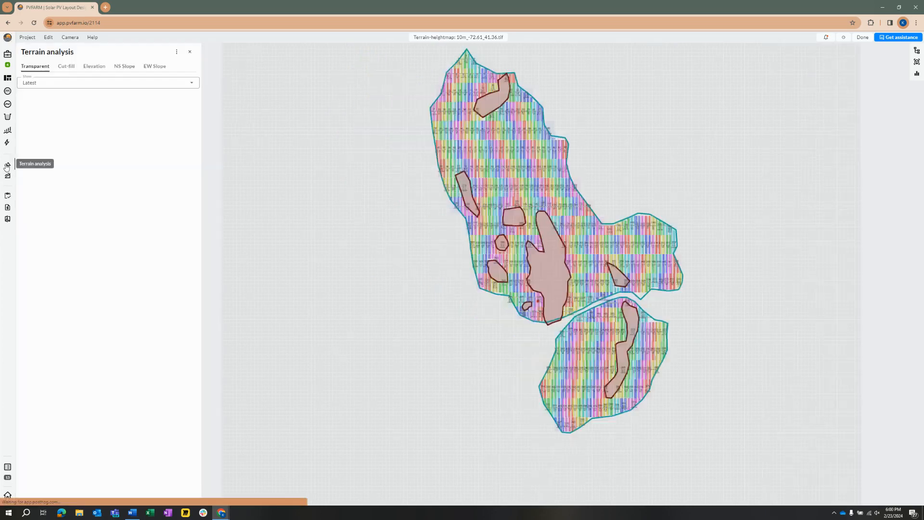
pyautogui.click(98, 70)
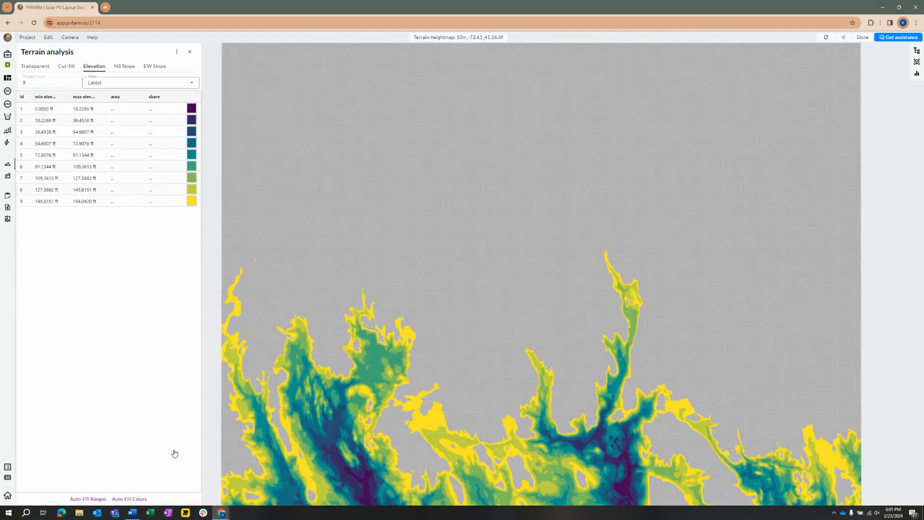
pyautogui.click(97, 499)
pyautogui.click(129, 498)
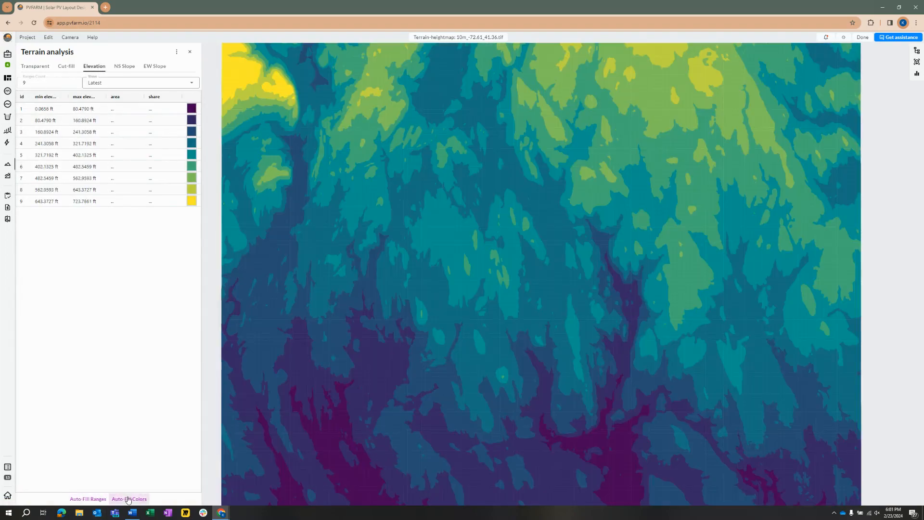
# - Examine the elevation-colored terrain from above and in side profile against the solar layout, and close the terrain analysis
pyautogui.scroll(-3, 503, 305)
pyautogui.scroll(1, 515, 323)
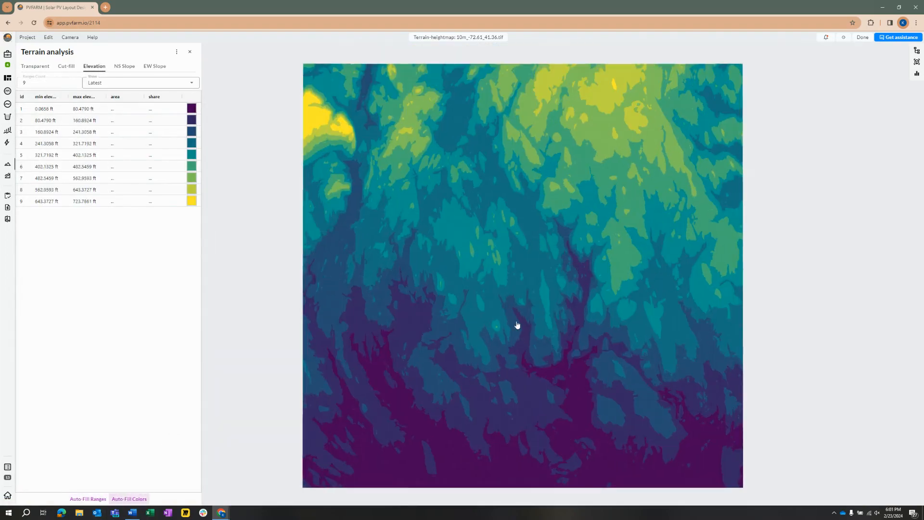
pyautogui.moveTo(518, 311); pyautogui.dragTo(521, 132, button='middle')
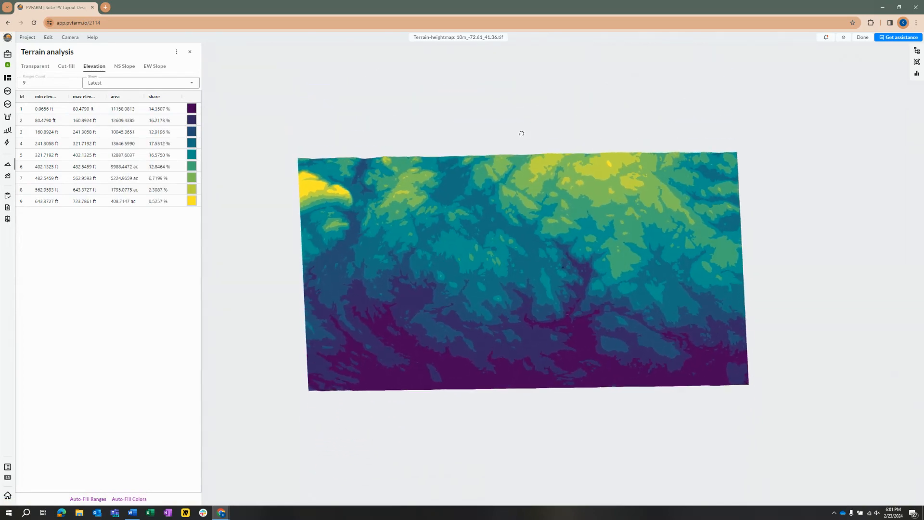
pyautogui.scroll(3, 560, 264)
pyautogui.moveTo(569, 333); pyautogui.dragTo(571, 235, button='middle')
pyautogui.scroll(1, 485, 330)
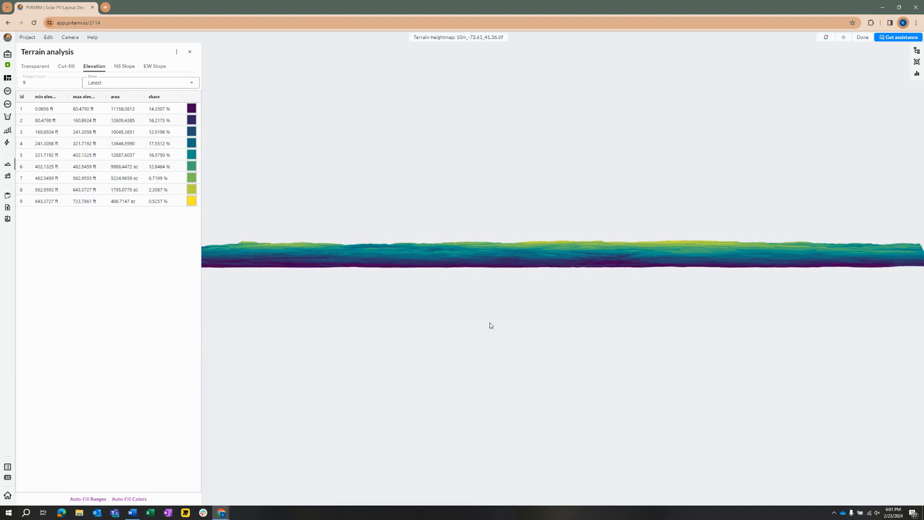
pyautogui.moveTo(490, 323); pyautogui.dragTo(499, 287, button='middle')
pyautogui.scroll(8, 513, 260)
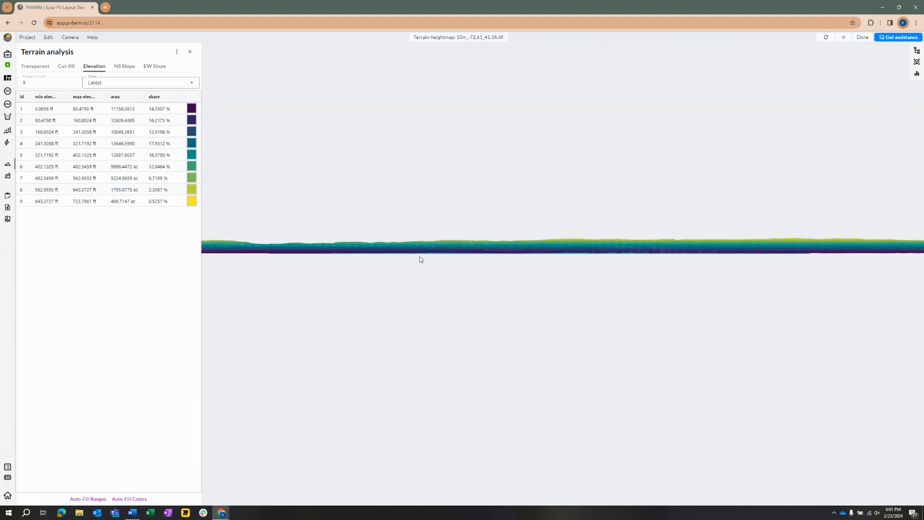
pyautogui.scroll(5, 423, 252)
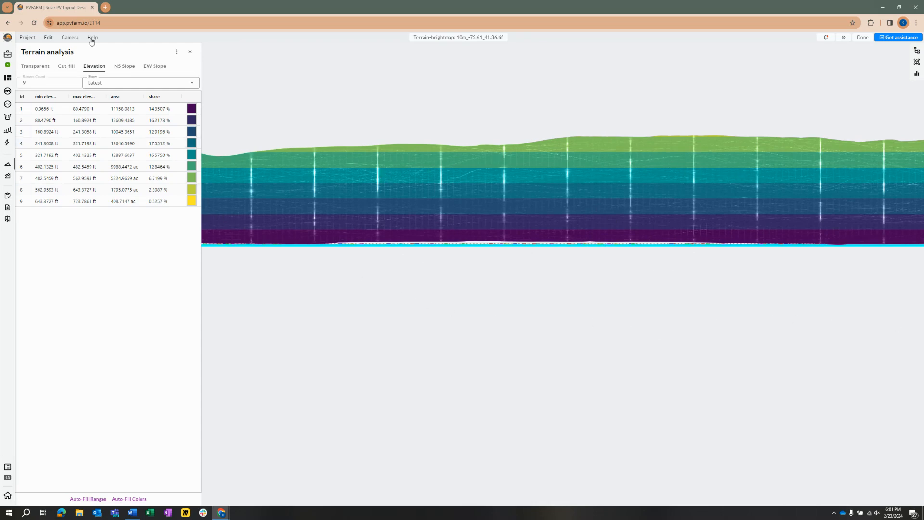
pyautogui.click(191, 52)
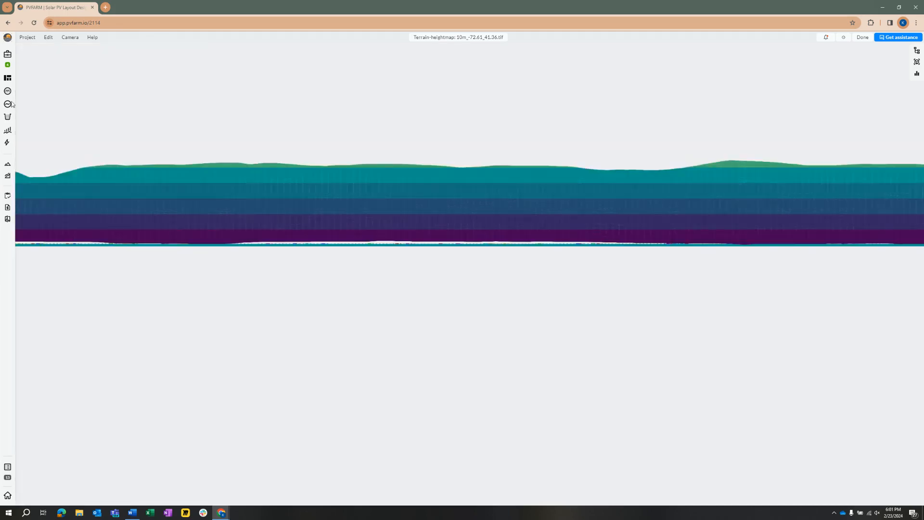
# - Update the piles on the imported terrain for all 11 boundaries, with the cut and fill update within the selection turned off
pyautogui.click(7, 131)
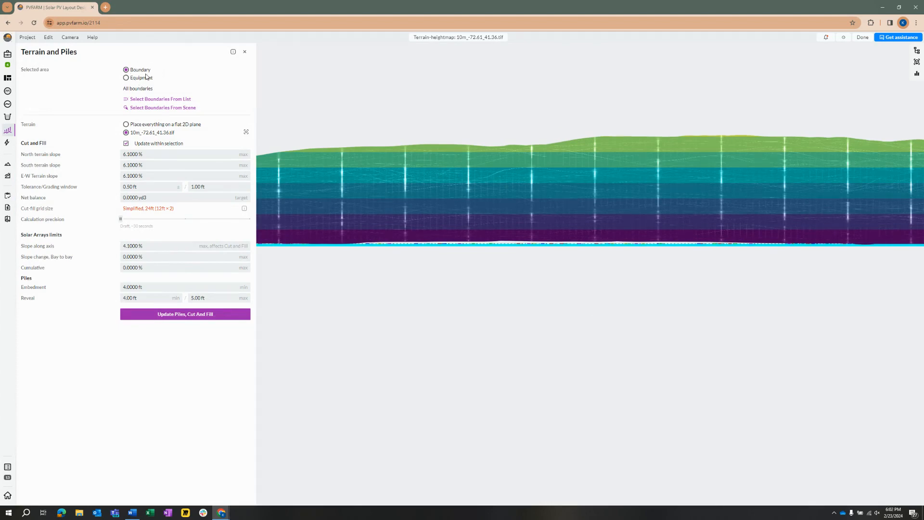
pyautogui.click(140, 99)
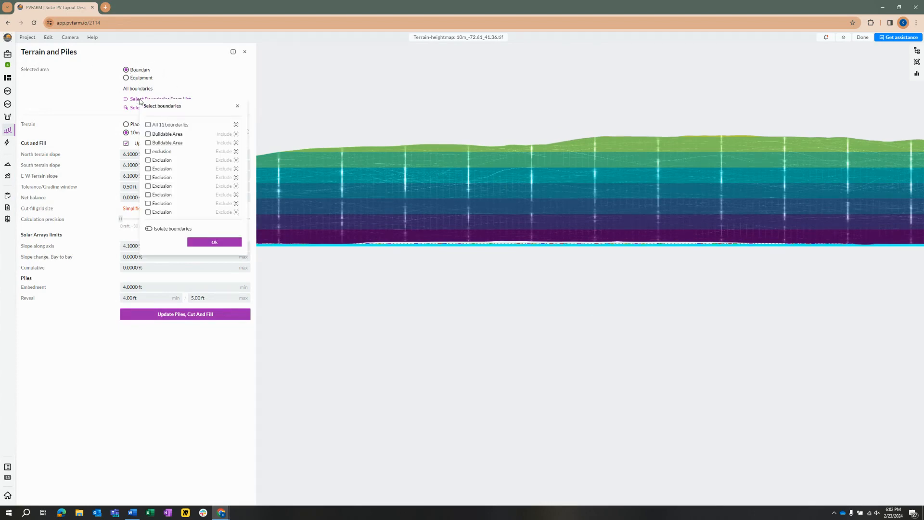
pyautogui.click(148, 126)
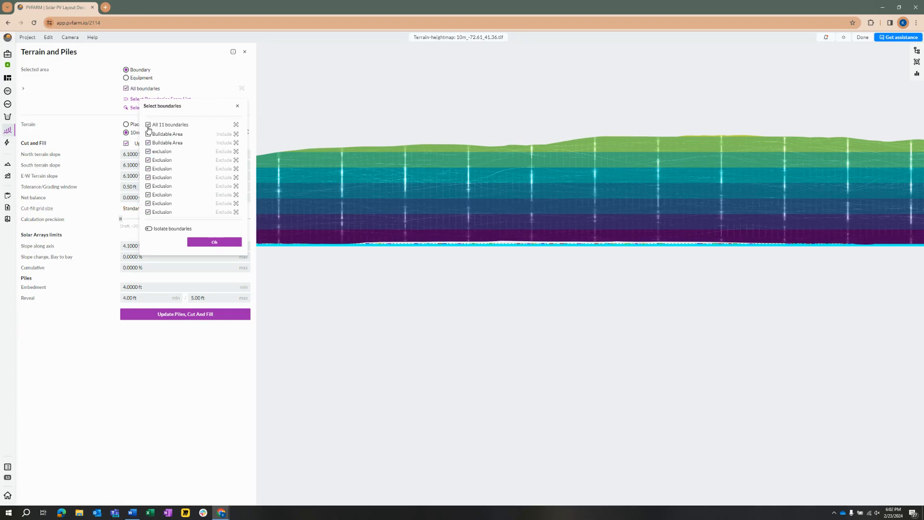
pyautogui.click(206, 244)
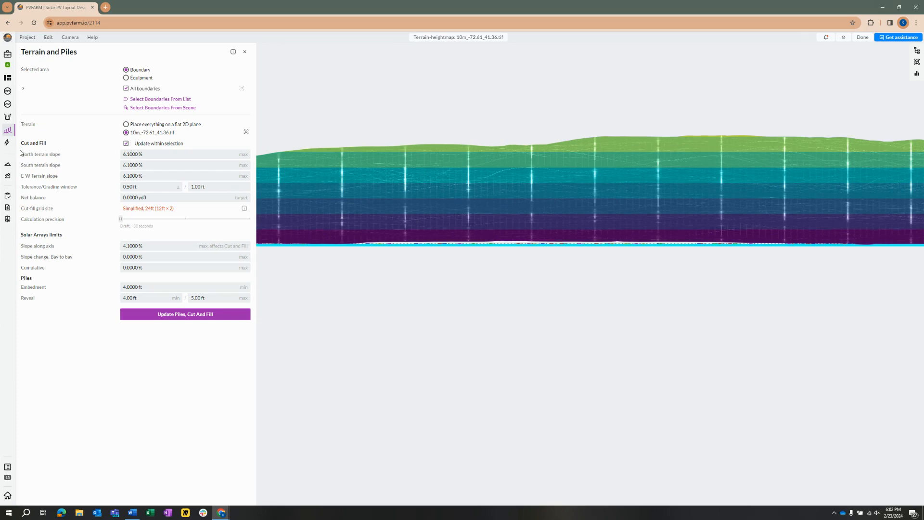
pyautogui.click(125, 146)
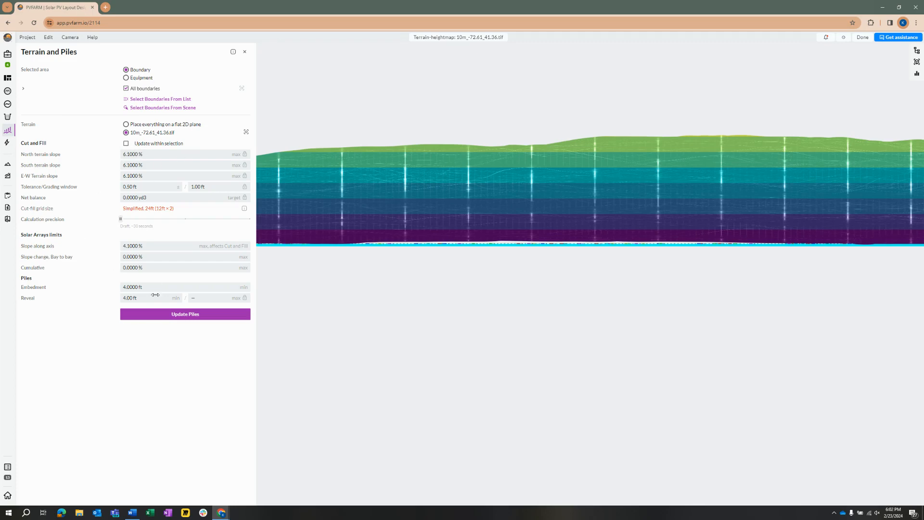
pyautogui.click(175, 315)
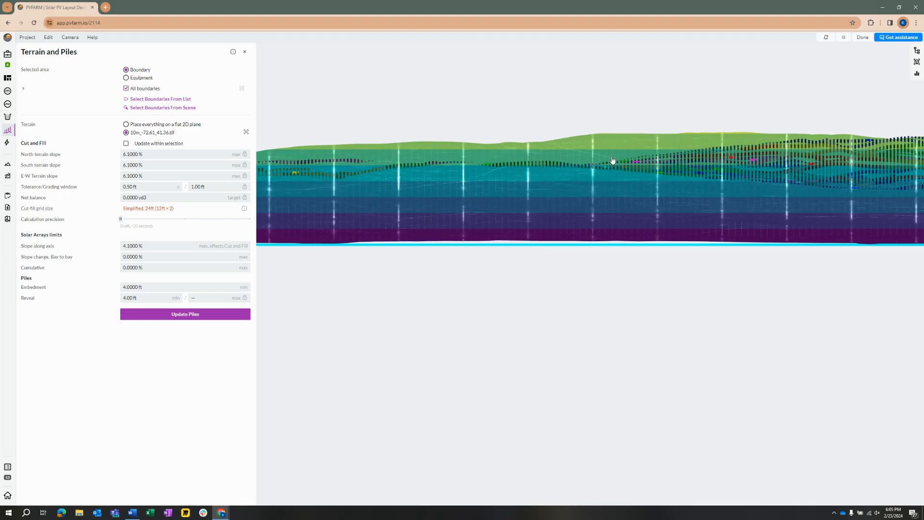
# - Isolate one of the dark blue trackers at the edge of the array beside block 277
pyautogui.scroll(5, 707, 214)
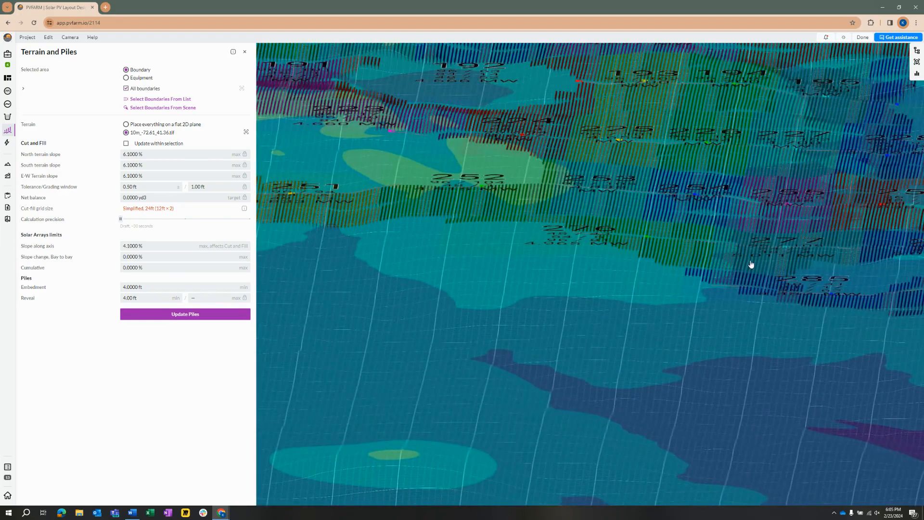
pyautogui.scroll(5, 751, 263)
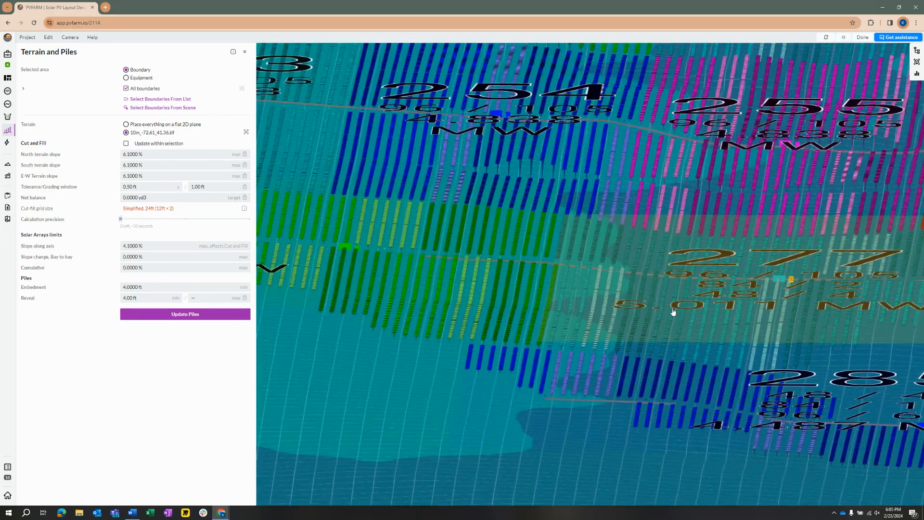
pyautogui.scroll(2, 611, 368)
pyautogui.moveTo(611, 368); pyautogui.dragTo(680, 327)
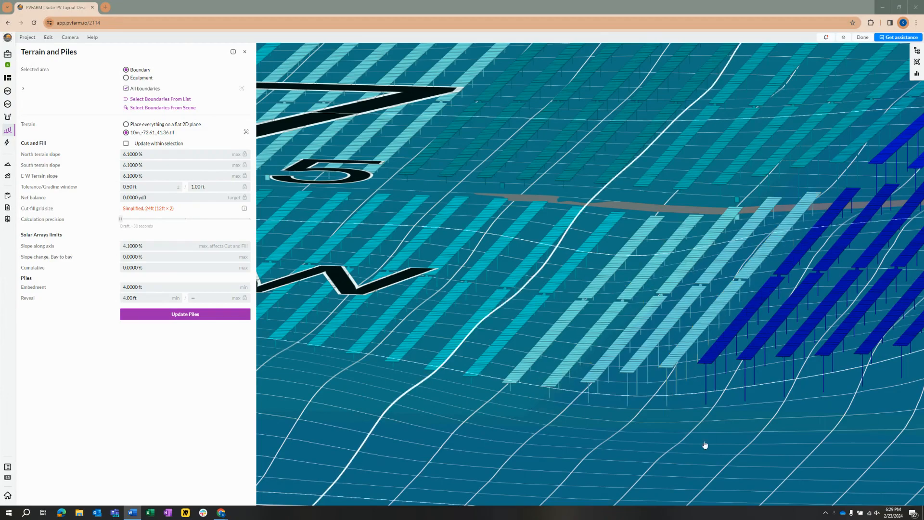
pyautogui.moveTo(698, 415); pyautogui.dragTo(745, 454)
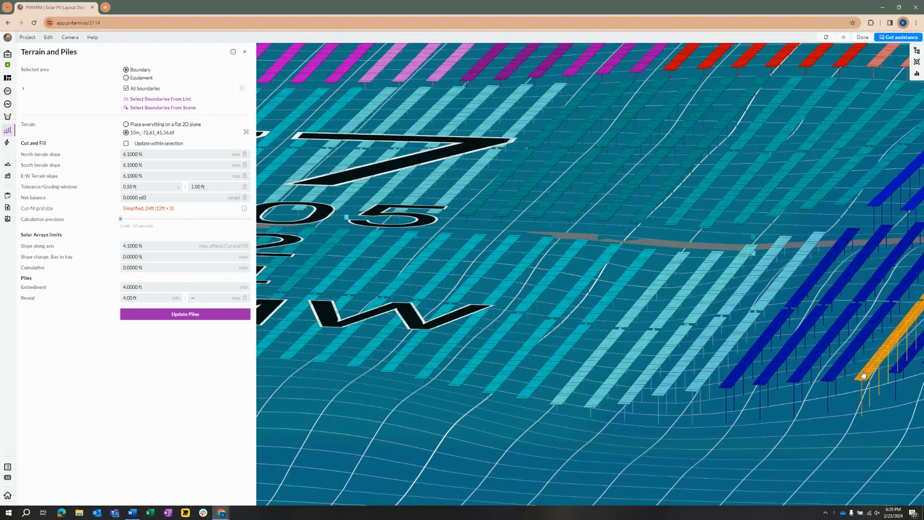
pyautogui.click(843, 371)
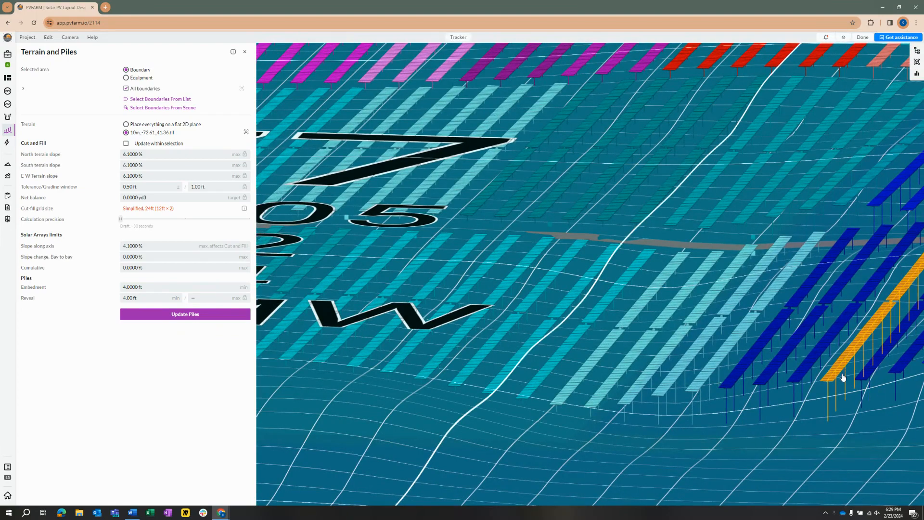
pyautogui.doubleClick(841, 377)
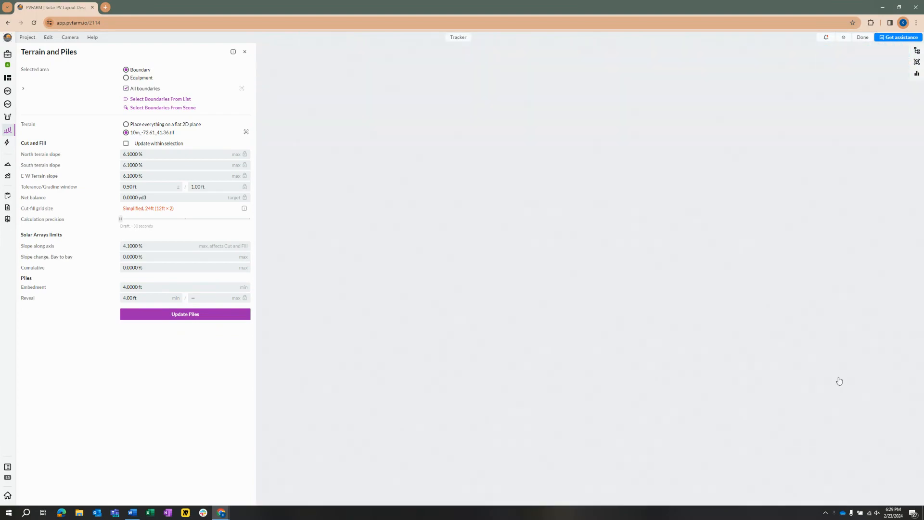
# - Examine the isolated tracker's piles against the ground profile along its length, and return to the full scene
pyautogui.scroll(2, 538, 327)
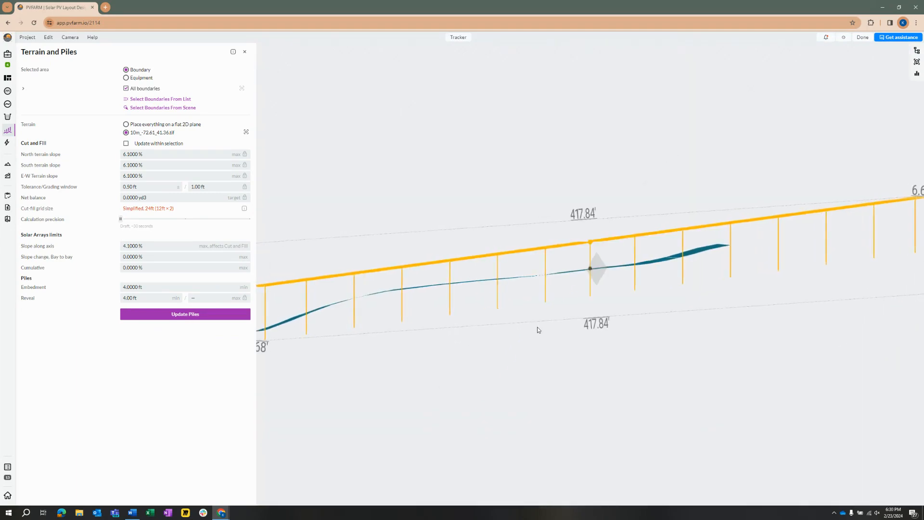
pyautogui.scroll(-3, 552, 322)
pyautogui.scroll(3, 536, 324)
pyautogui.scroll(-3, 536, 324)
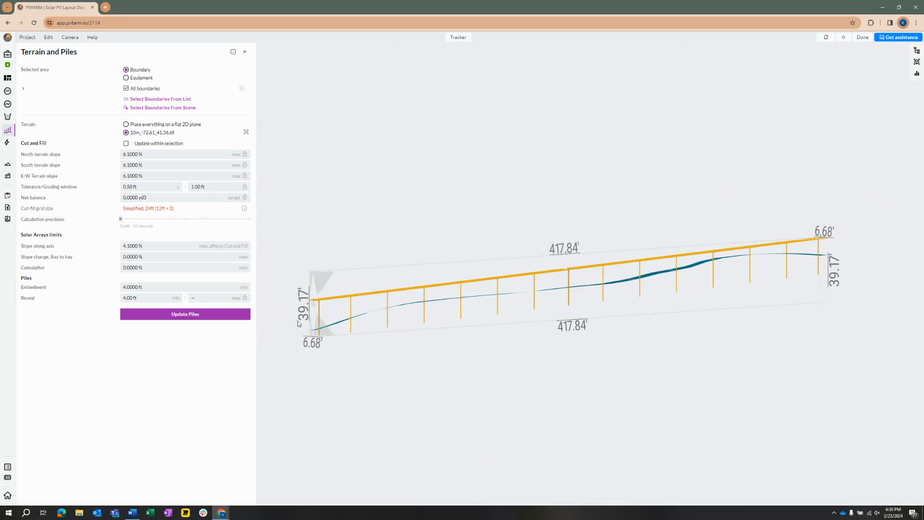
pyautogui.scroll(1, 393, 336)
pyautogui.scroll(-1, 452, 321)
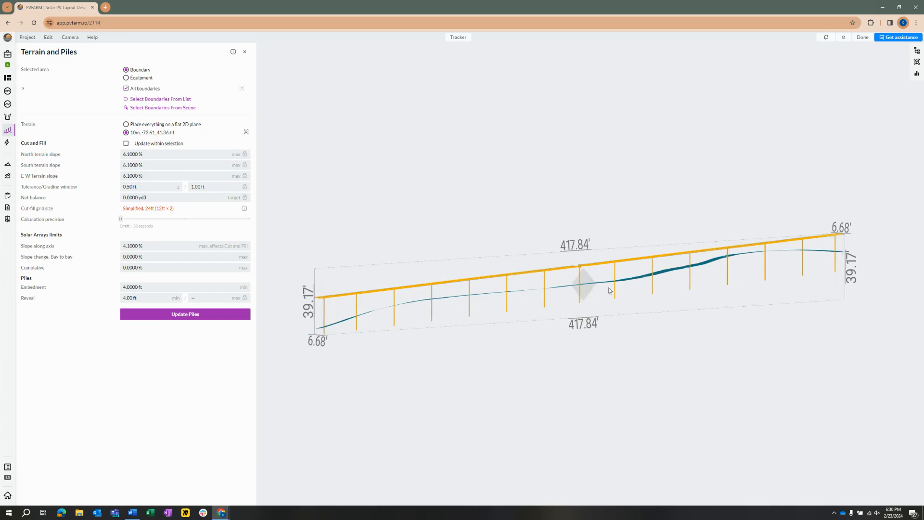
pyautogui.click(666, 274)
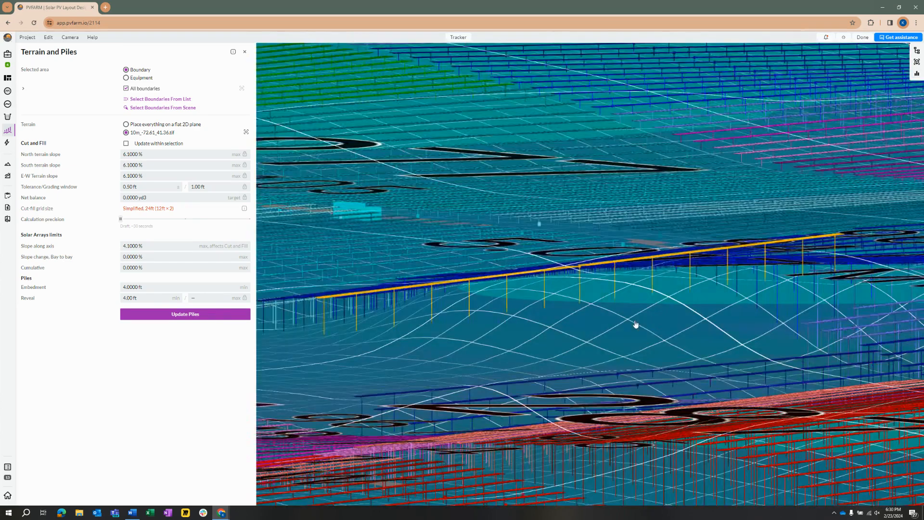
# - Review the selected tracker's pile and slope properties in its object details, and close the details
pyautogui.moveTo(635, 324); pyautogui.dragTo(650, 333, button='middle')
pyautogui.scroll(-3, 648, 333)
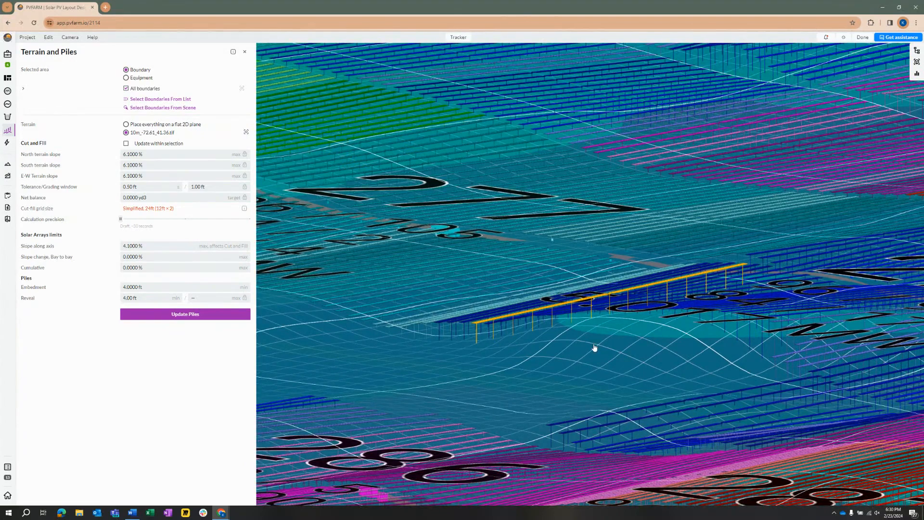
pyautogui.scroll(5, 595, 347)
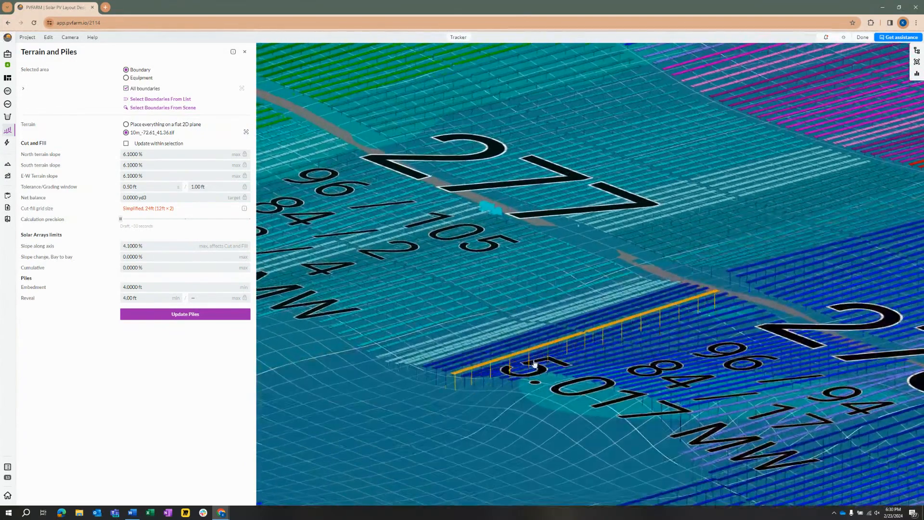
pyautogui.click(916, 62)
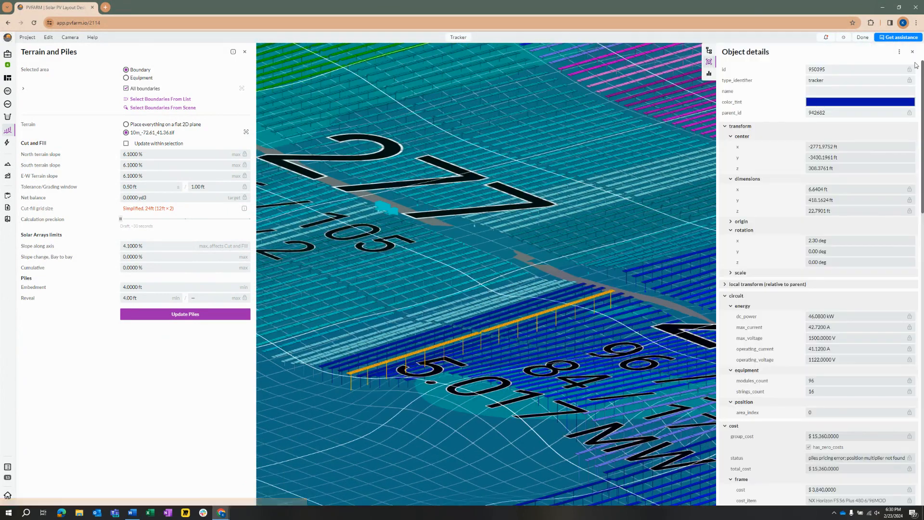
pyautogui.scroll(-10, 828, 90)
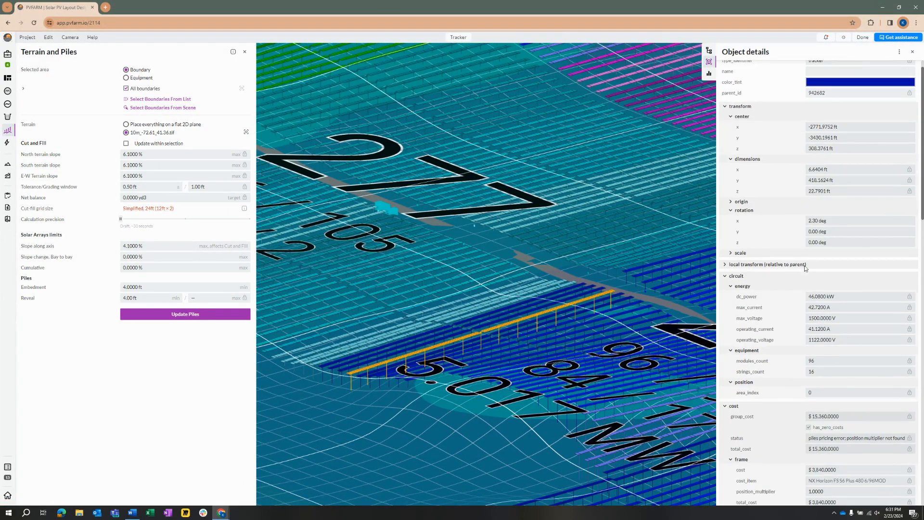
pyautogui.scroll(-8, 816, 194)
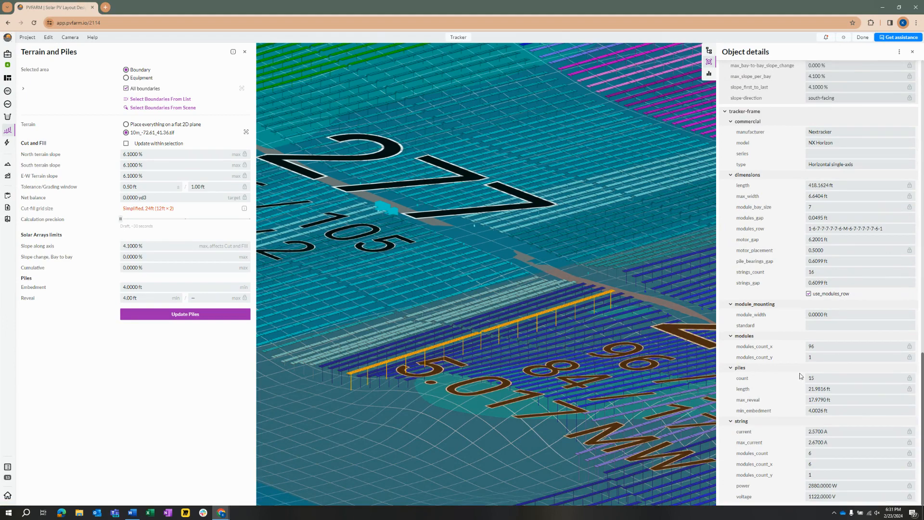
pyautogui.scroll(3, 768, 170)
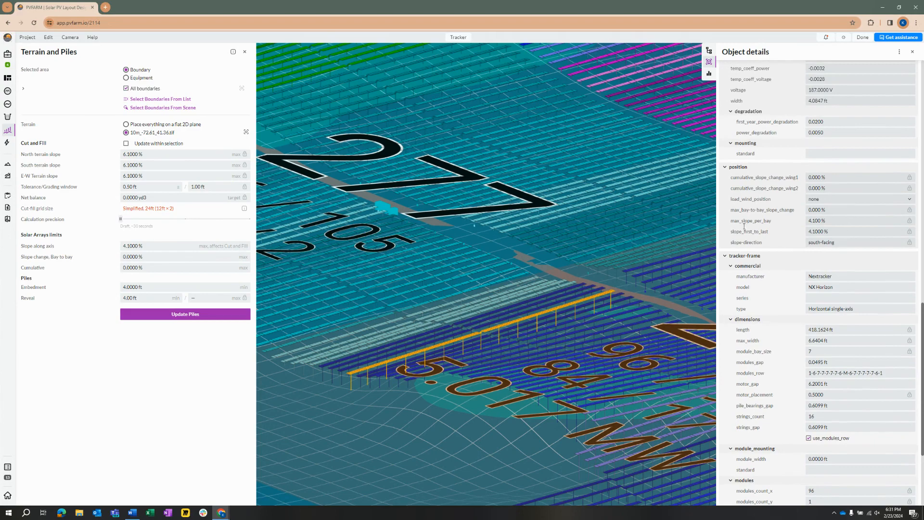
pyautogui.scroll(2, 812, 242)
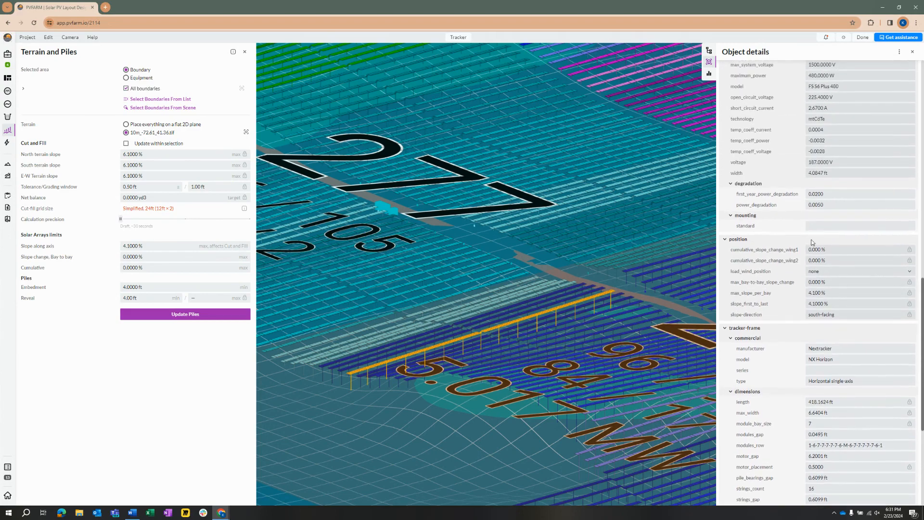
pyautogui.scroll(1, 788, 260)
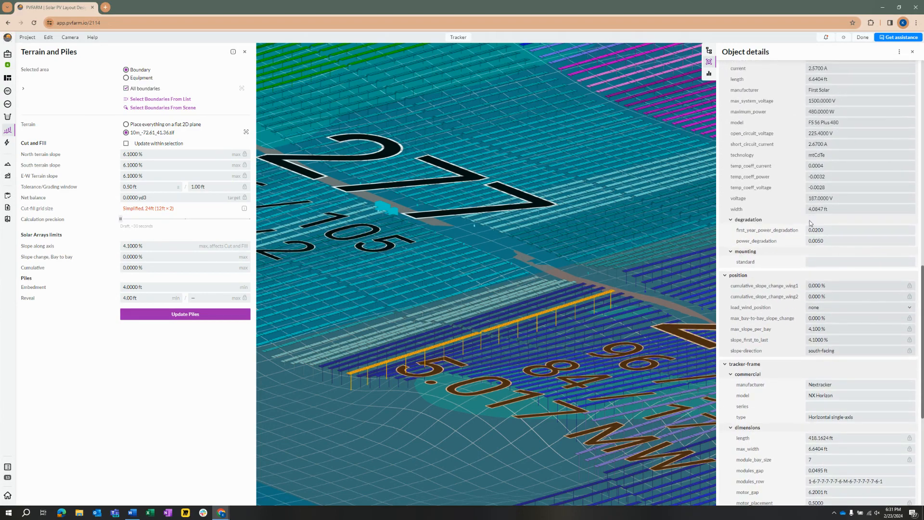
pyautogui.click(709, 63)
# - Switch the terrain display to transparent in the terrain analysis and show the entire layout from above
pyautogui.scroll(-3, 599, 310)
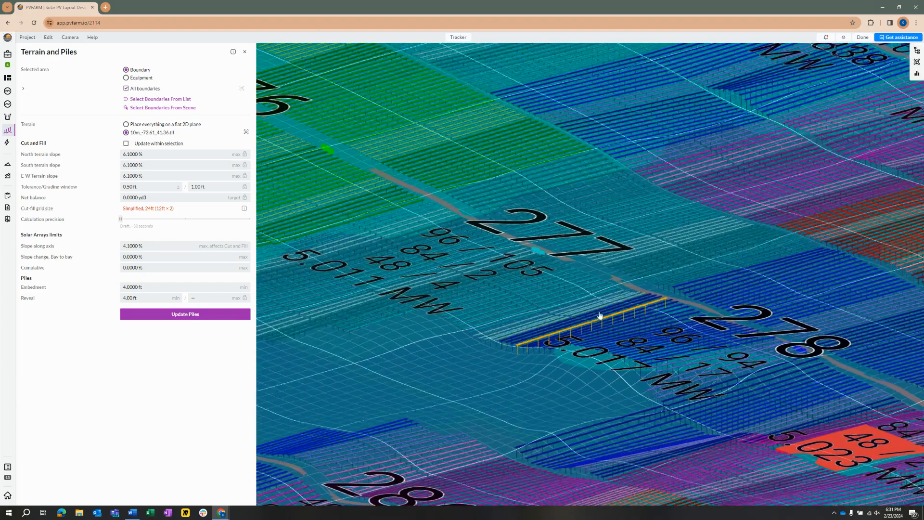
pyautogui.scroll(-5, 514, 306)
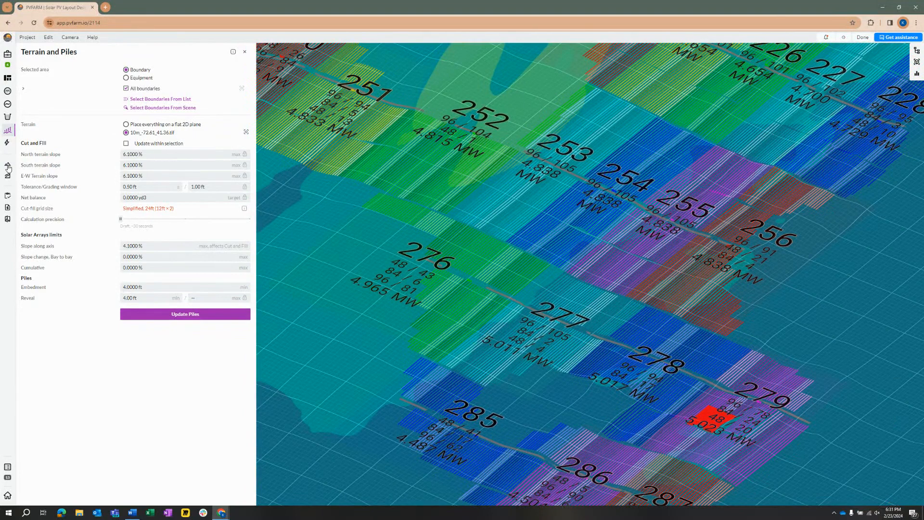
pyautogui.click(8, 165)
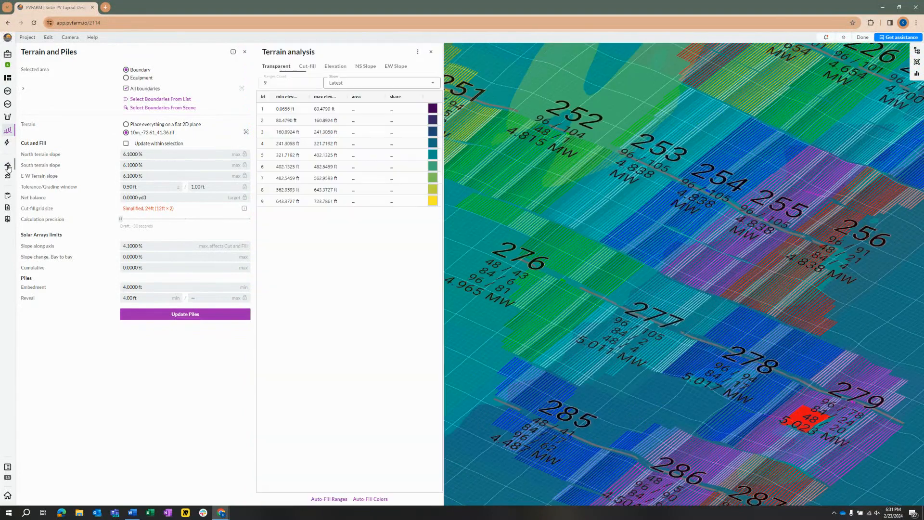
pyautogui.click(278, 70)
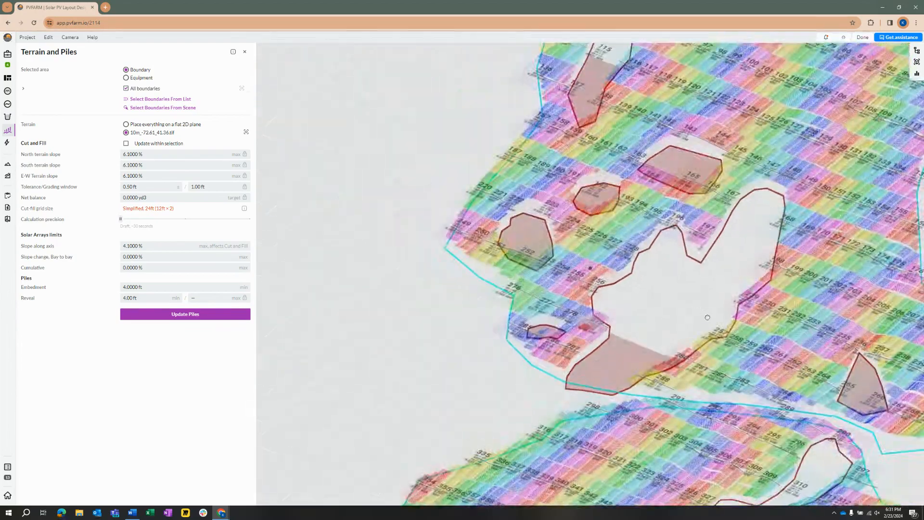
pyautogui.scroll(-3, 707, 317)
pyautogui.moveTo(716, 316); pyautogui.dragTo(693, 303)
pyautogui.scroll(-3, 693, 303)
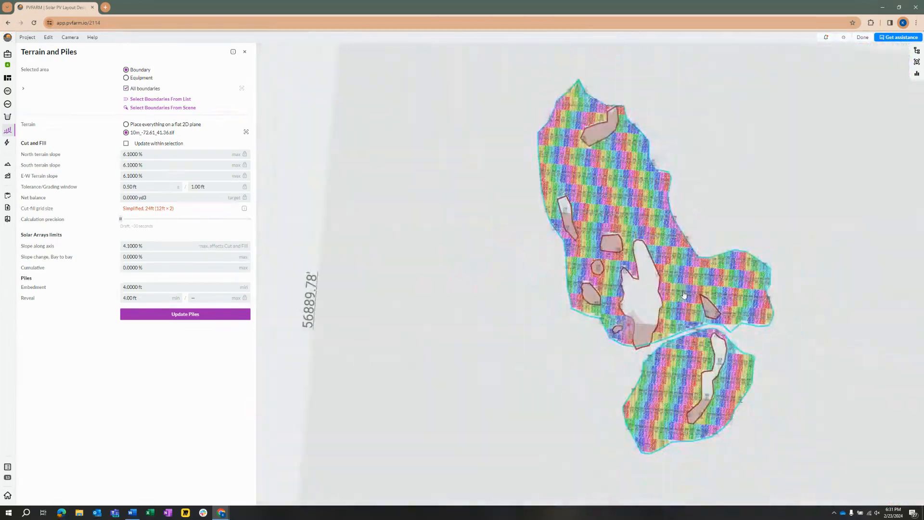
pyautogui.moveTo(693, 303); pyautogui.dragTo(647, 305, button='right')
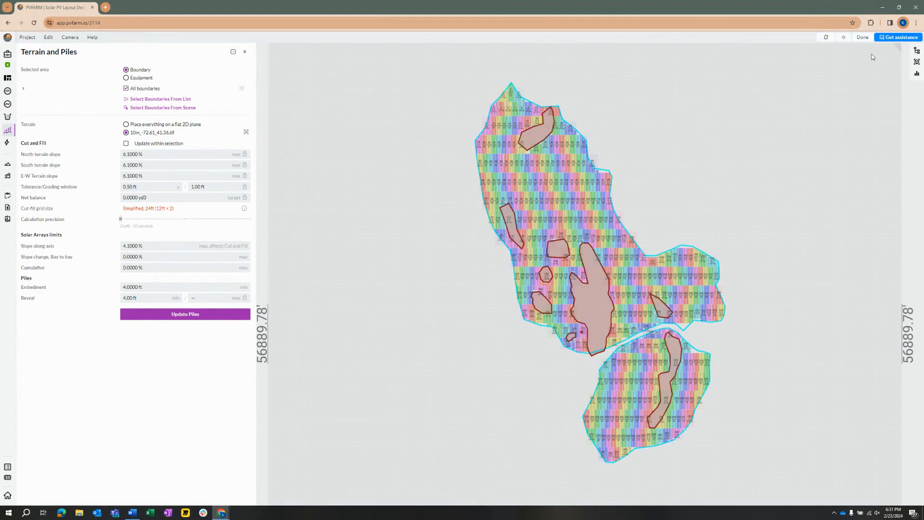
# - Set up a property analysis histogram of the trackers by tracker-frame | piles | length
pyautogui.click(915, 74)
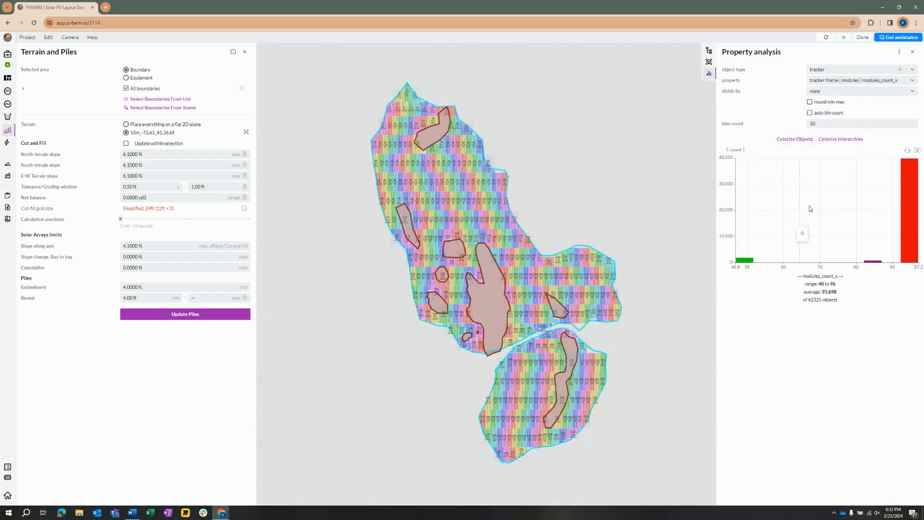
pyautogui.click(894, 81)
pyautogui.scroll(-3, 851, 146)
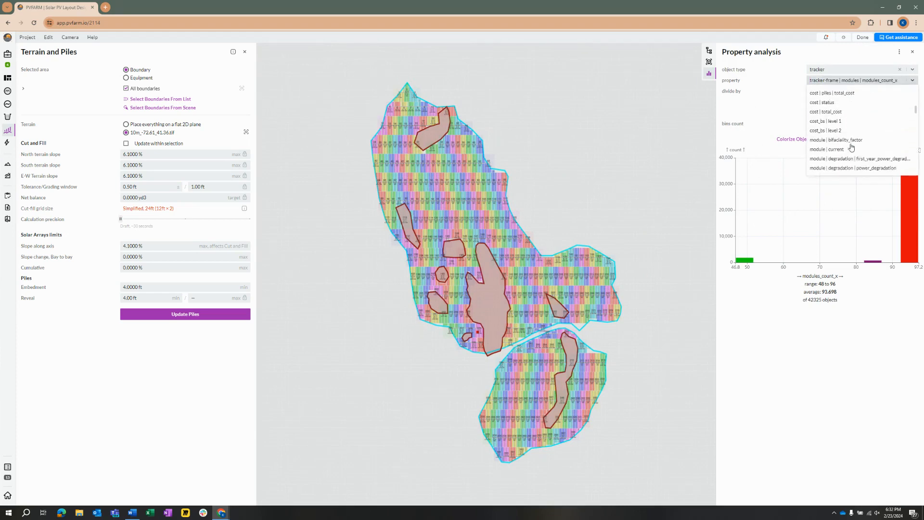
pyautogui.scroll(-8, 851, 147)
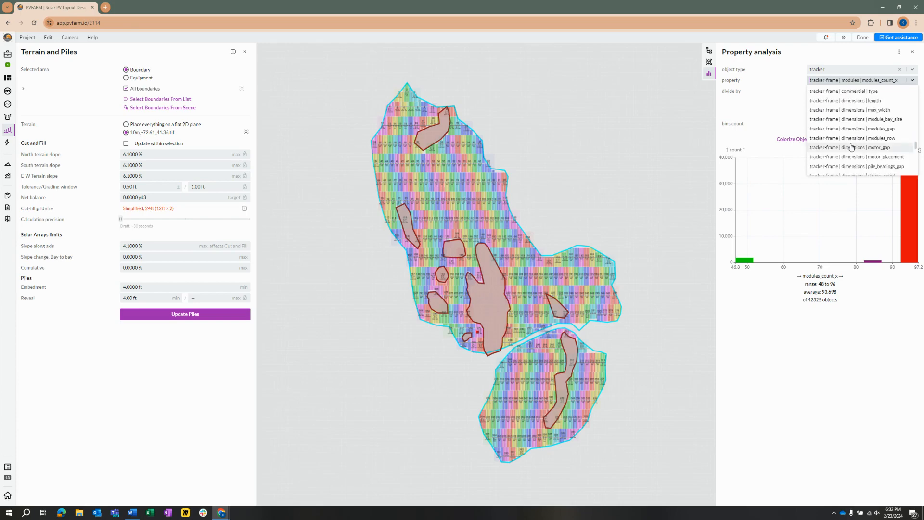
pyautogui.scroll(-5, 854, 142)
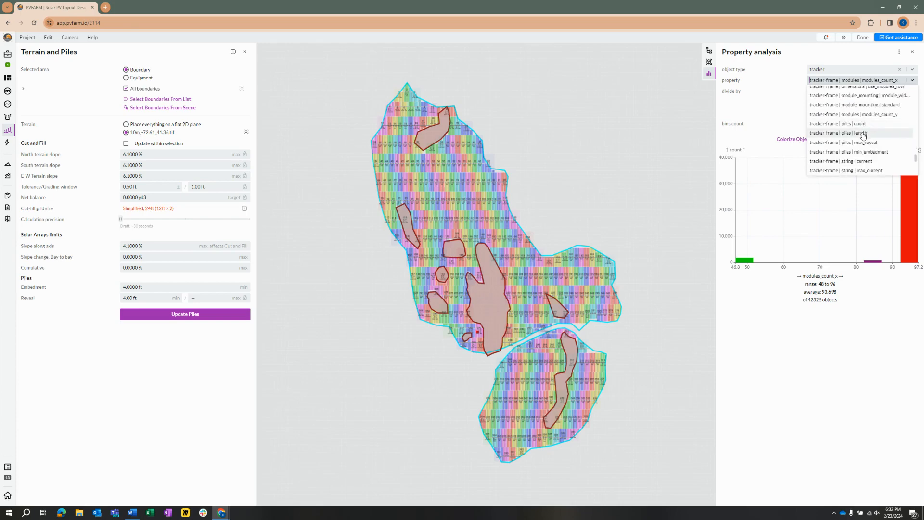
pyautogui.click(862, 134)
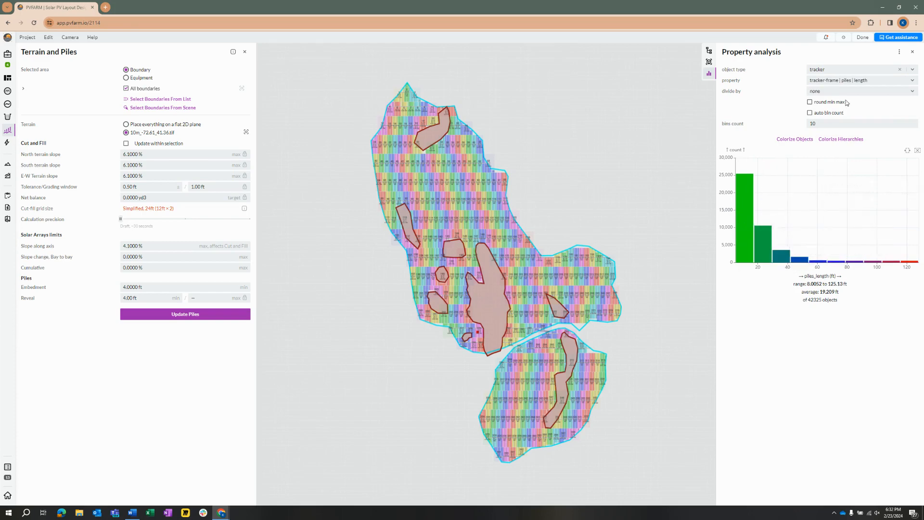
# - Try automatic bin count and rounded min/max on the pile length histogram, and turn both options off again
pyautogui.click(810, 113)
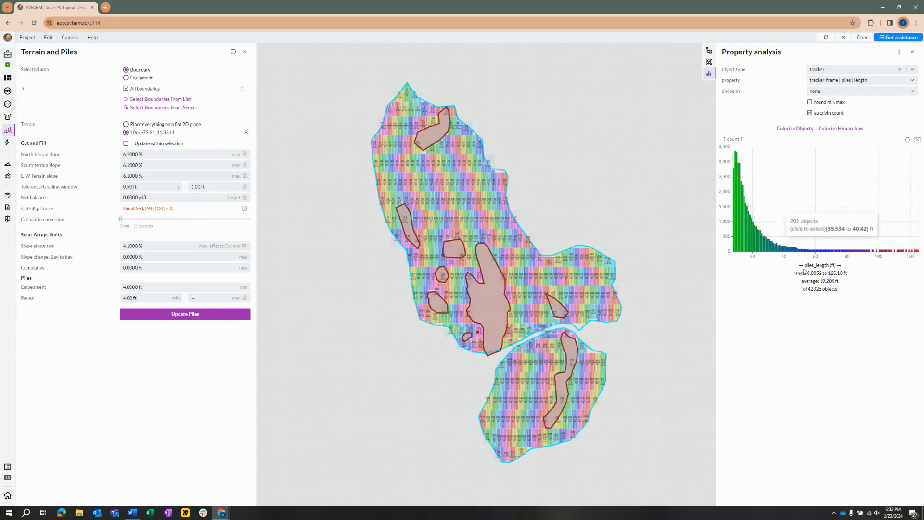
pyautogui.click(809, 102)
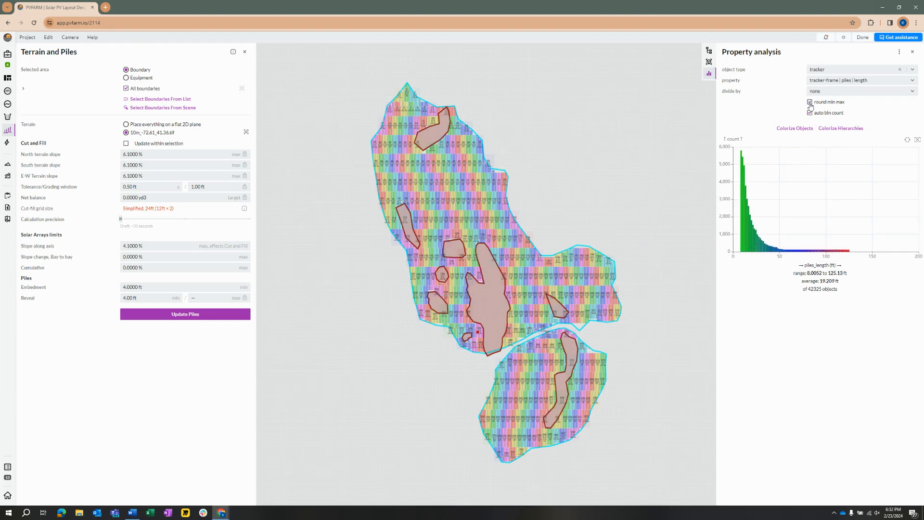
pyautogui.click(809, 113)
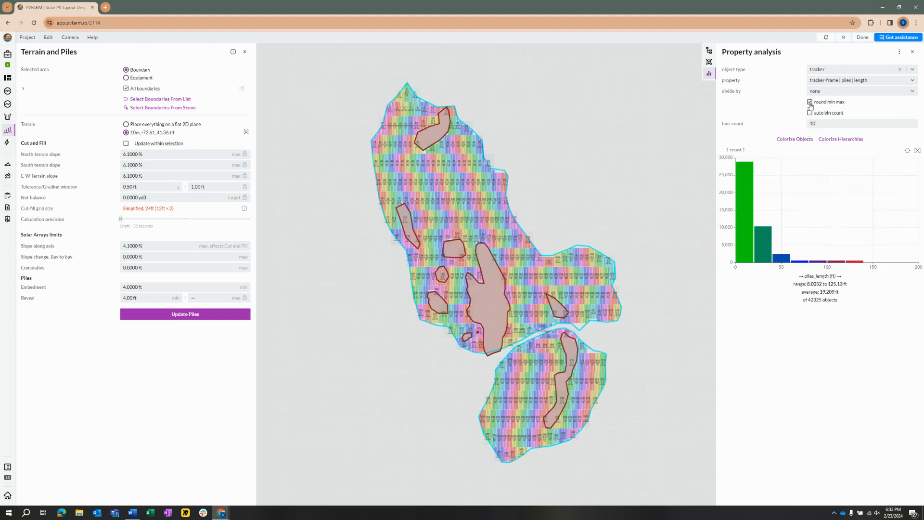
pyautogui.click(809, 102)
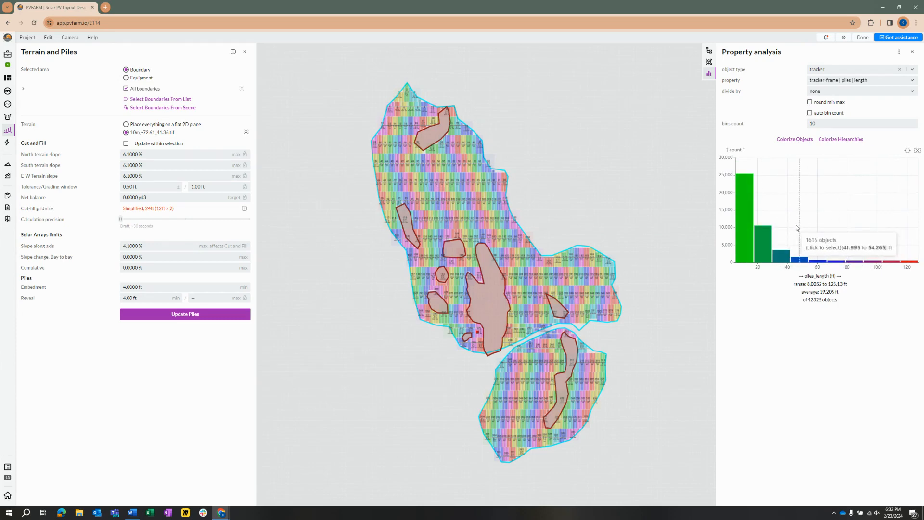
# - Select the trackers in the second-shortest pile length bin, followed by the 8.0052 to 17.356 ft bin, and compare their distribution across the layout
pyautogui.moveTo(746, 250)
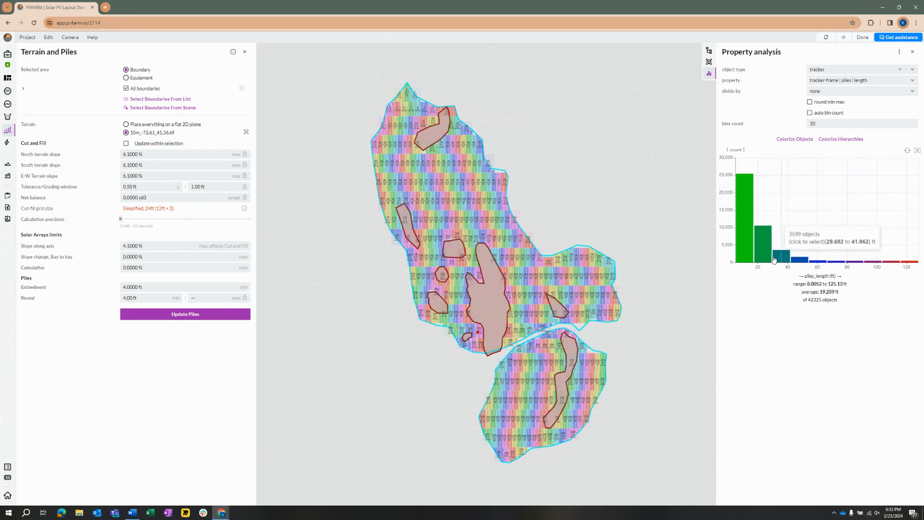
pyautogui.click(764, 238)
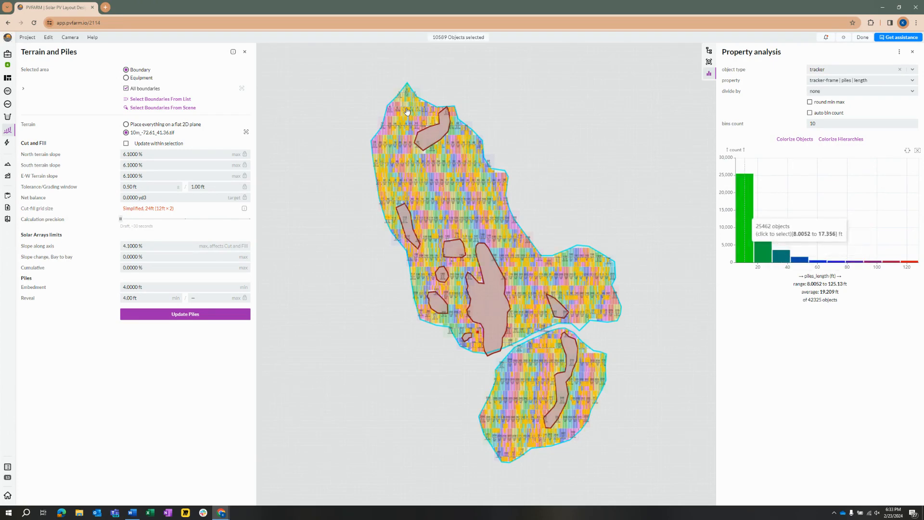
pyautogui.scroll(4, 486, 382)
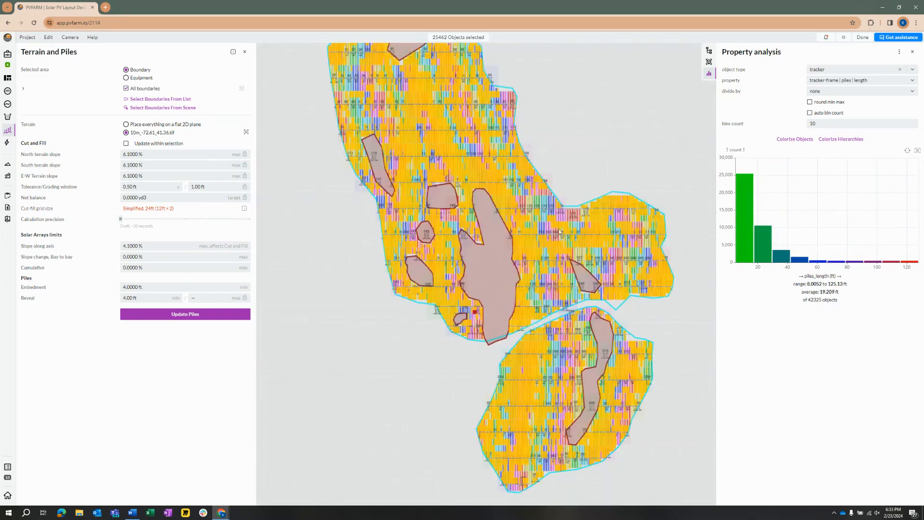
# - Select the trackers with pile lengths of 115.94 to 125.13 ft and examine where they sit in the layout
pyautogui.click(913, 263)
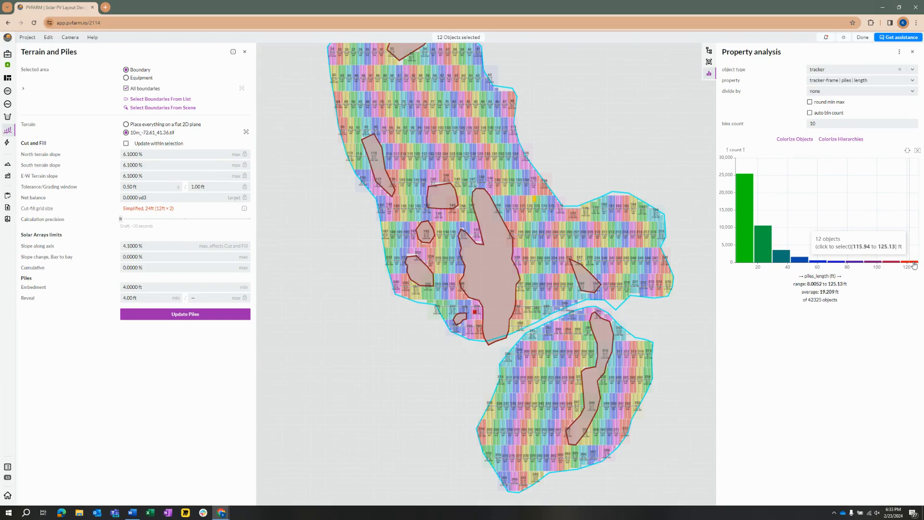
pyautogui.scroll(-2, 478, 273)
pyautogui.scroll(3, 479, 100)
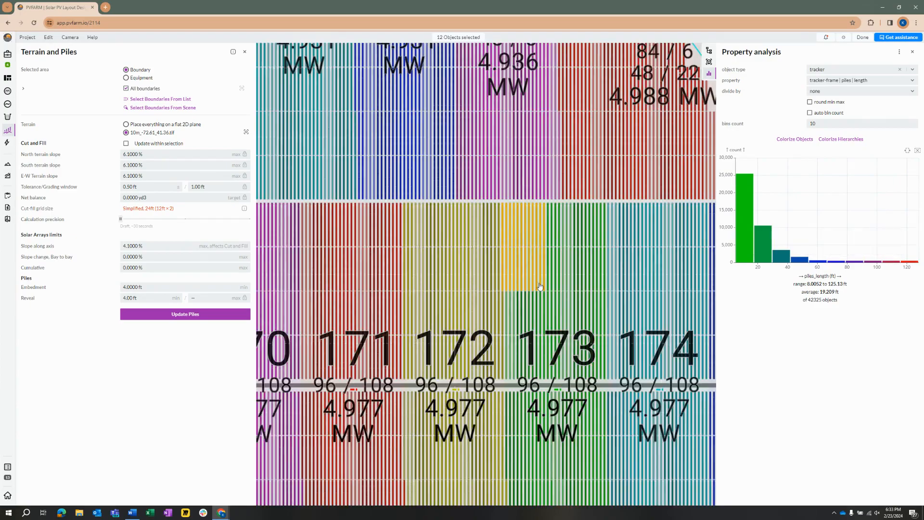
pyautogui.scroll(5, 524, 240)
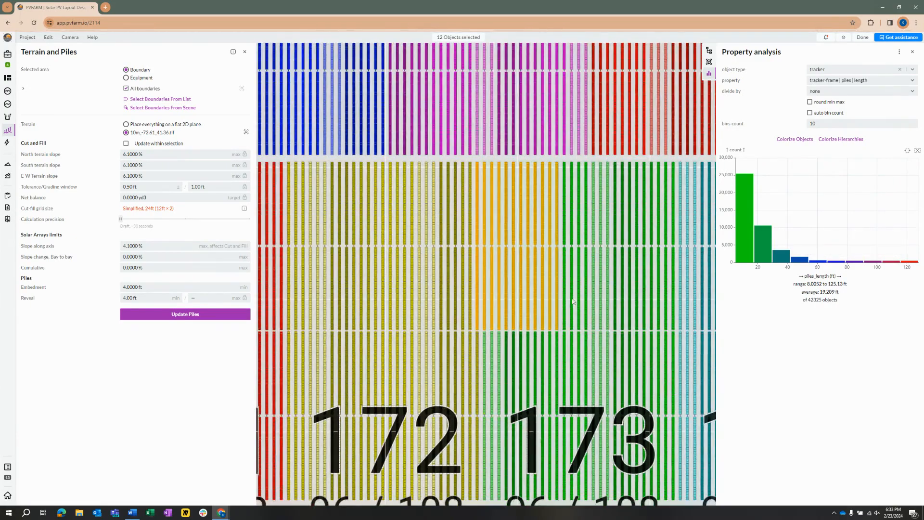
pyautogui.scroll(-10, 472, 182)
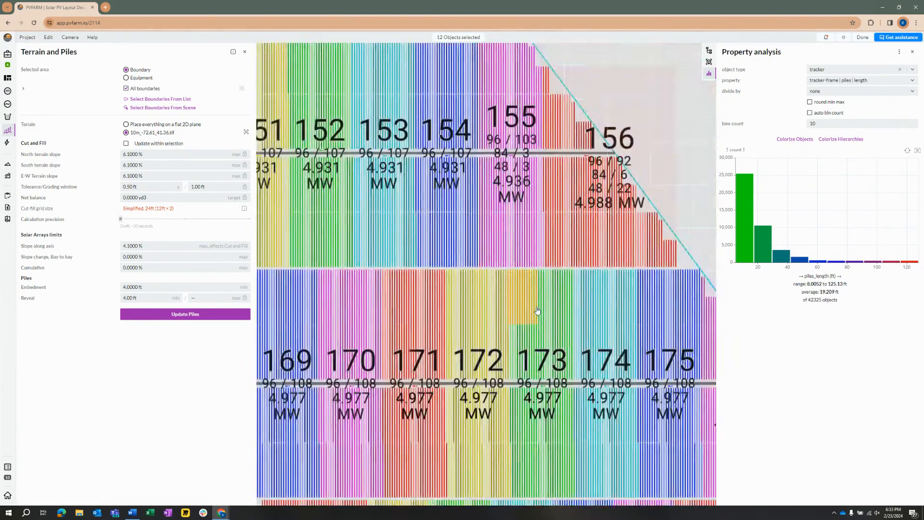
pyautogui.scroll(-5, 534, 308)
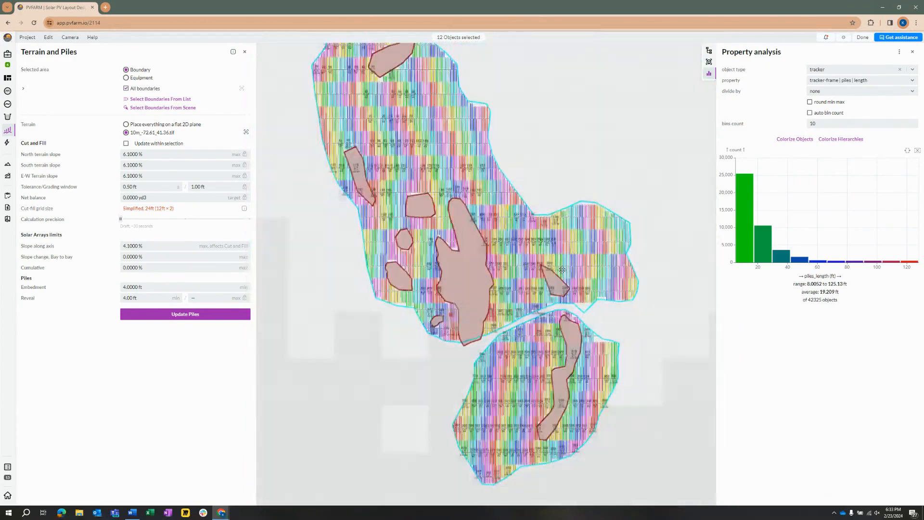
pyautogui.moveTo(548, 218); pyautogui.dragTo(551, 247)
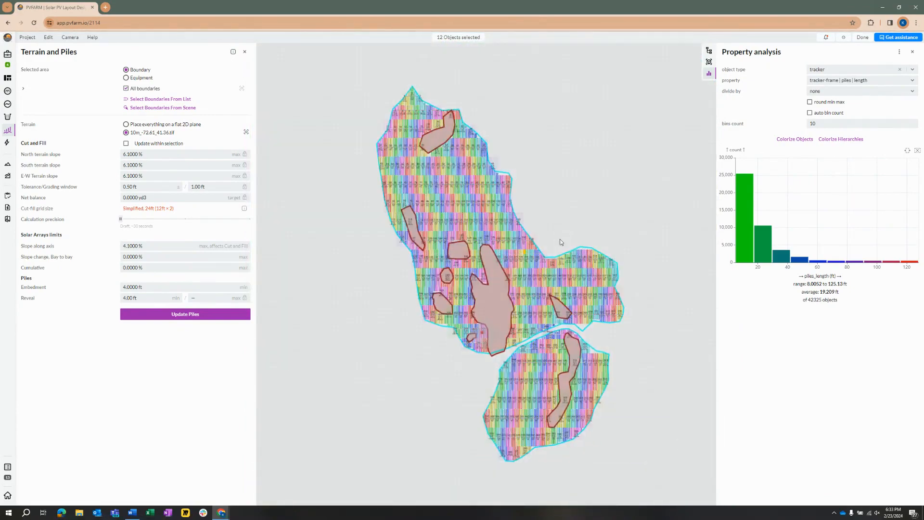
pyautogui.scroll(2, 560, 243)
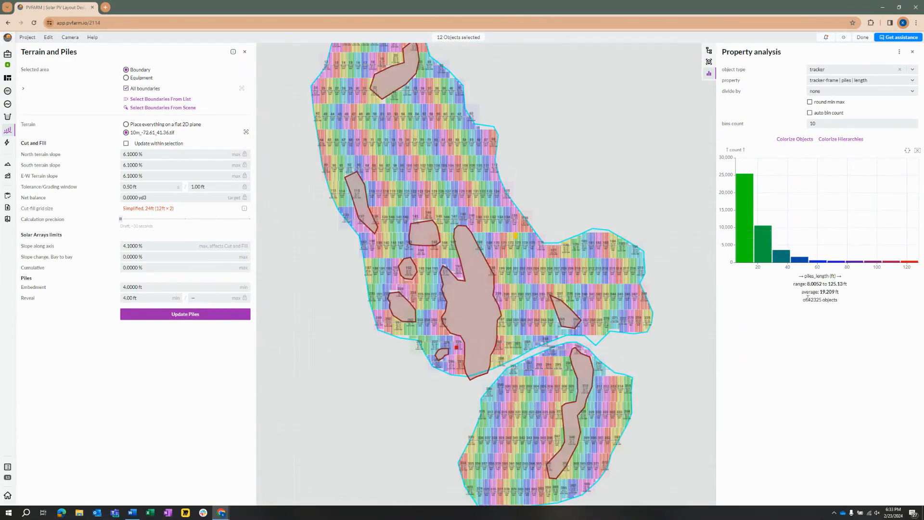
# - Select all trackers with pile lengths from about 54 ft up to the histogram's maximum and examine their distribution across the whole layout
pyautogui.moveTo(813, 251)
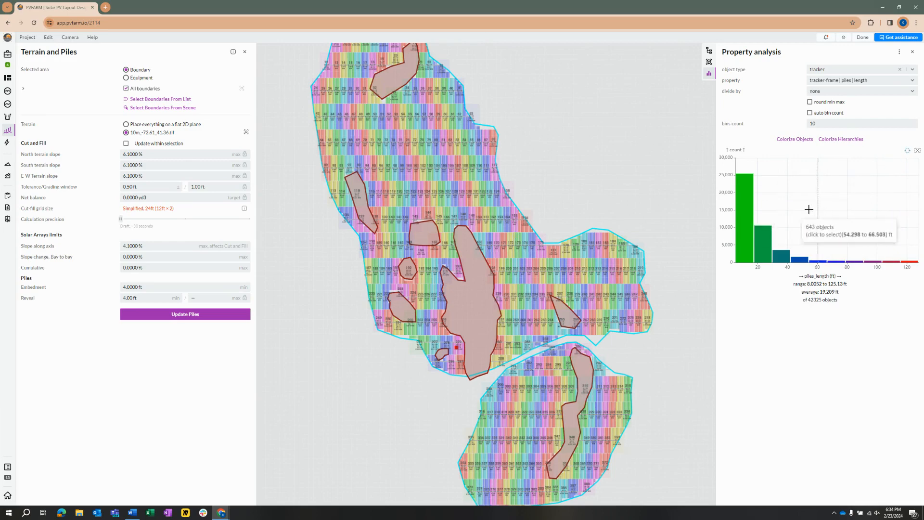
pyautogui.moveTo(796, 208)
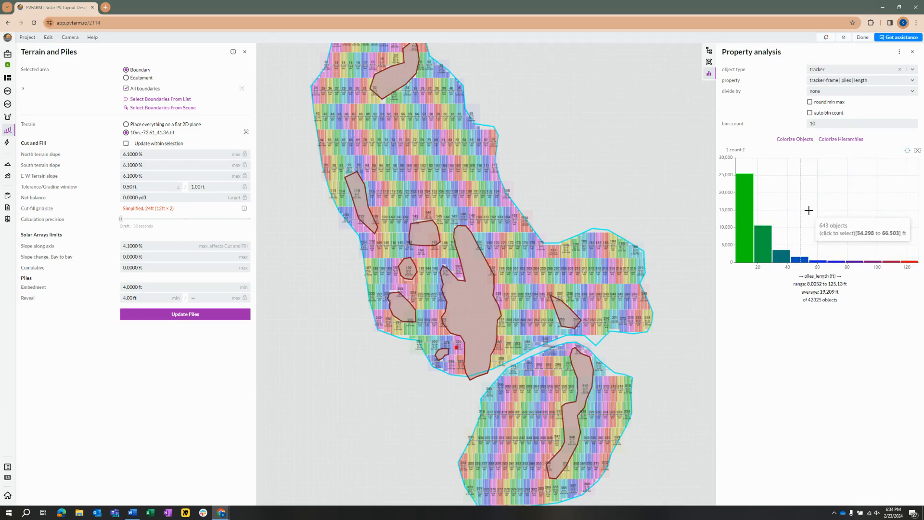
pyautogui.moveTo(808, 210); pyautogui.dragTo(920, 221)
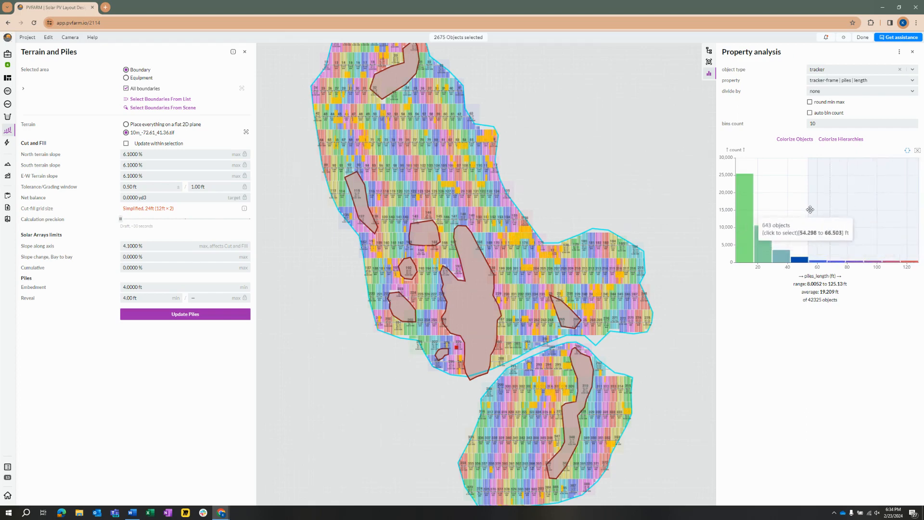
pyautogui.moveTo(912, 248)
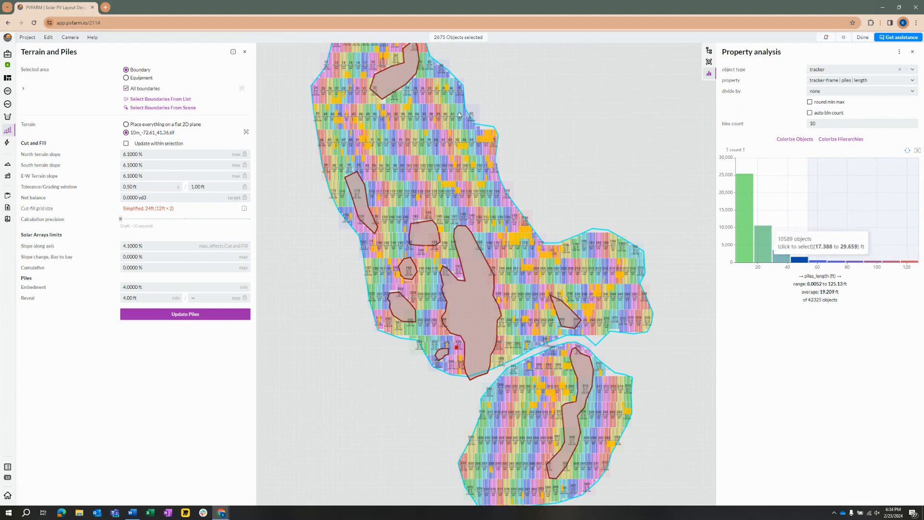
pyautogui.scroll(-1, 509, 181)
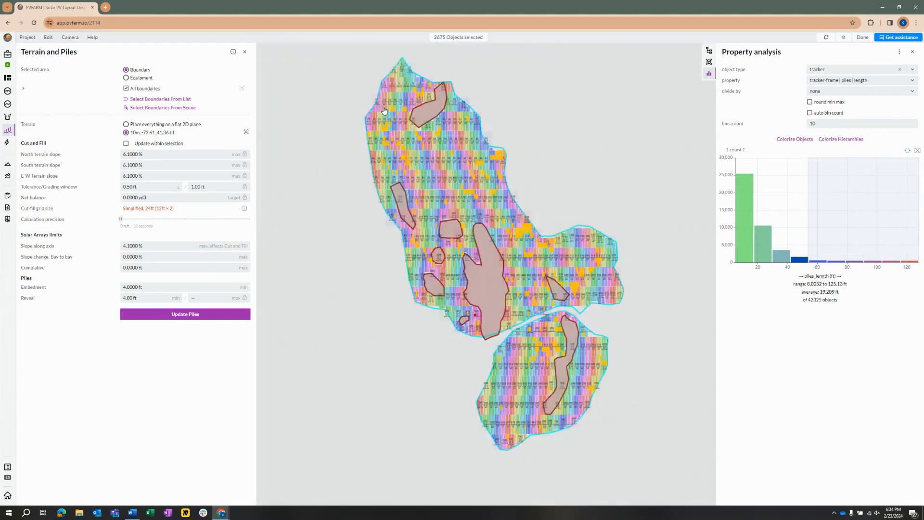
pyautogui.scroll(2, 522, 217)
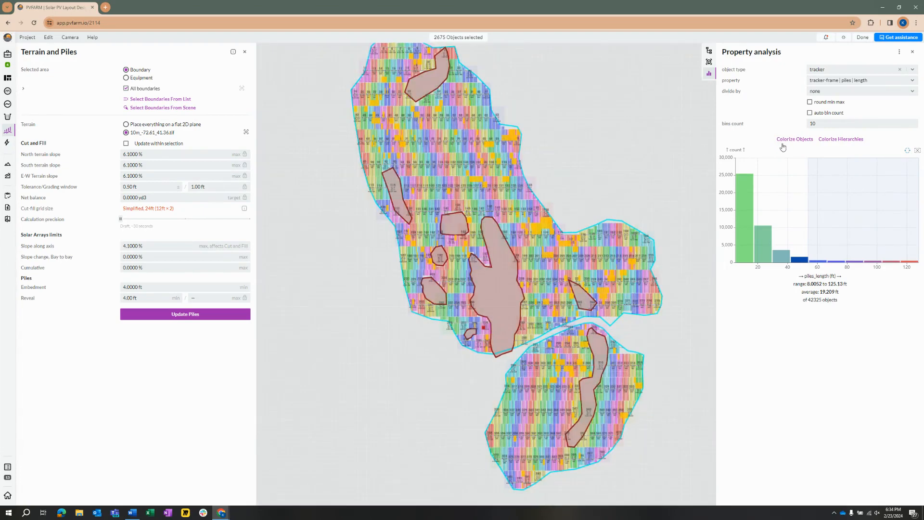
# - Colorize the tracker objects by pile length with the selection cleared, and inspect the longest-pile area around blocks 172 to 175
pyautogui.click(794, 139)
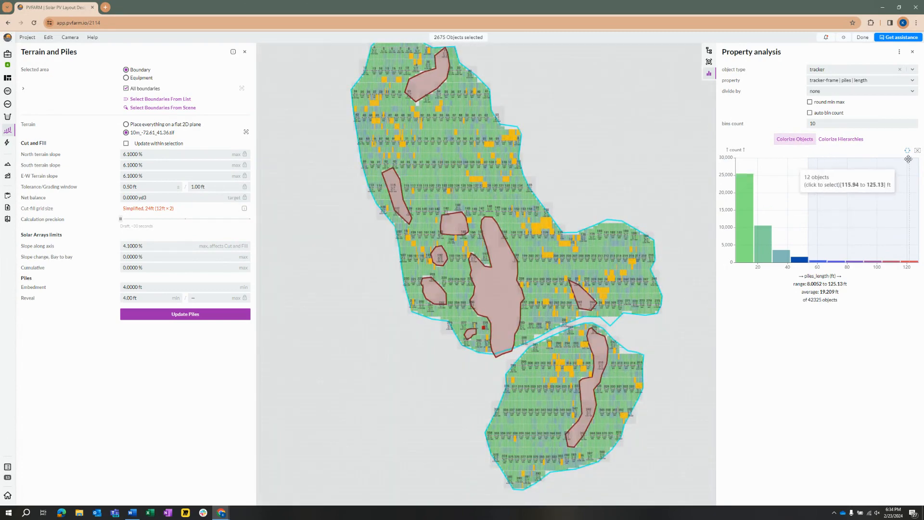
pyautogui.click(580, 194)
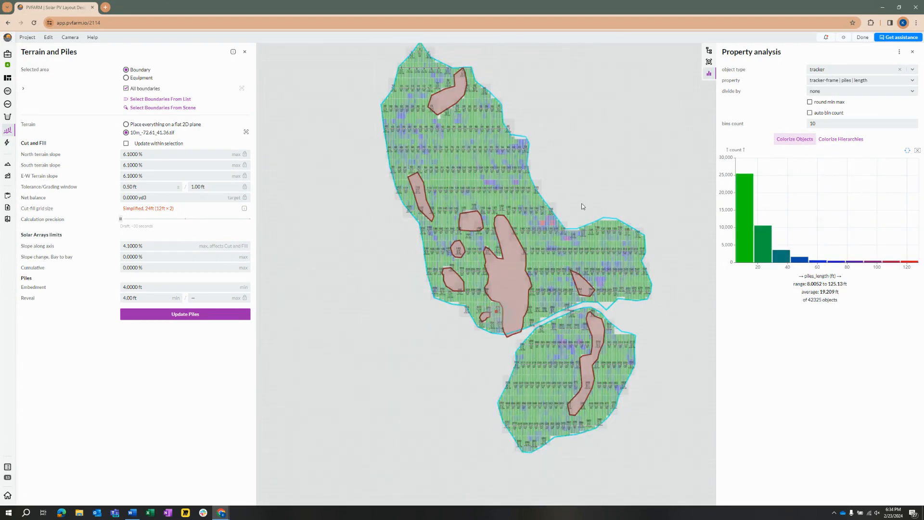
pyautogui.scroll(4, 581, 206)
pyautogui.scroll(3, 562, 201)
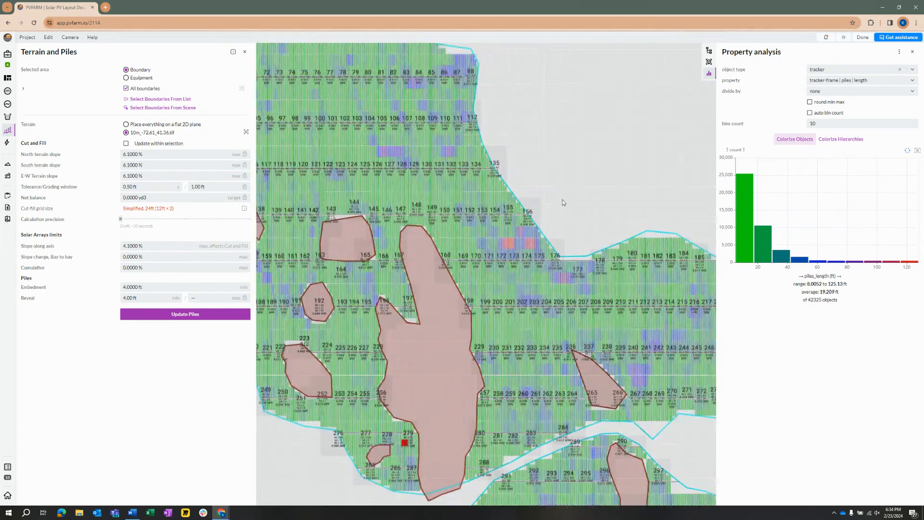
pyautogui.scroll(1, 518, 249)
pyautogui.scroll(5, 518, 249)
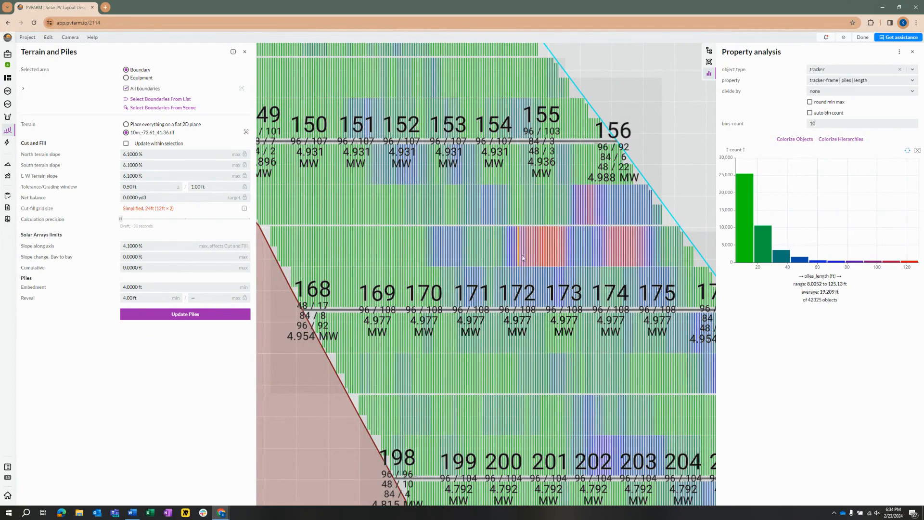
pyautogui.scroll(-4, 554, 264)
pyautogui.scroll(-5, 553, 264)
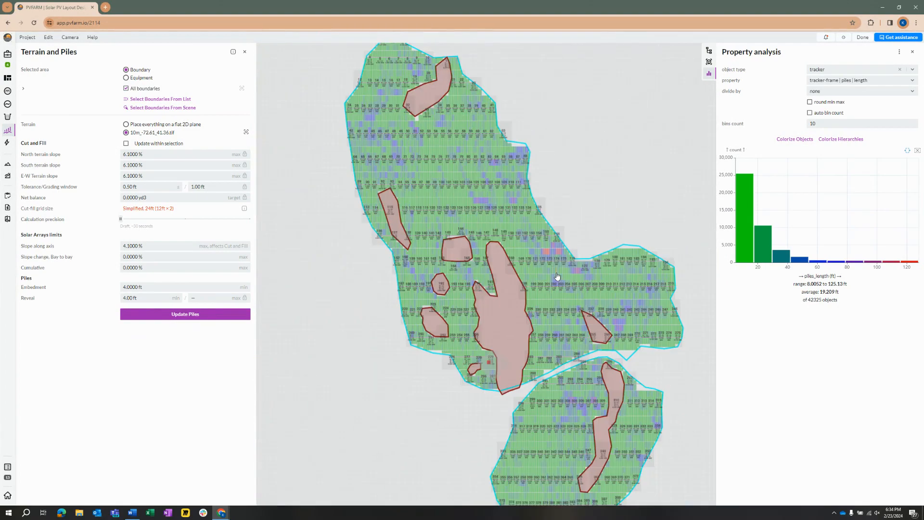
pyautogui.scroll(-1, 557, 263)
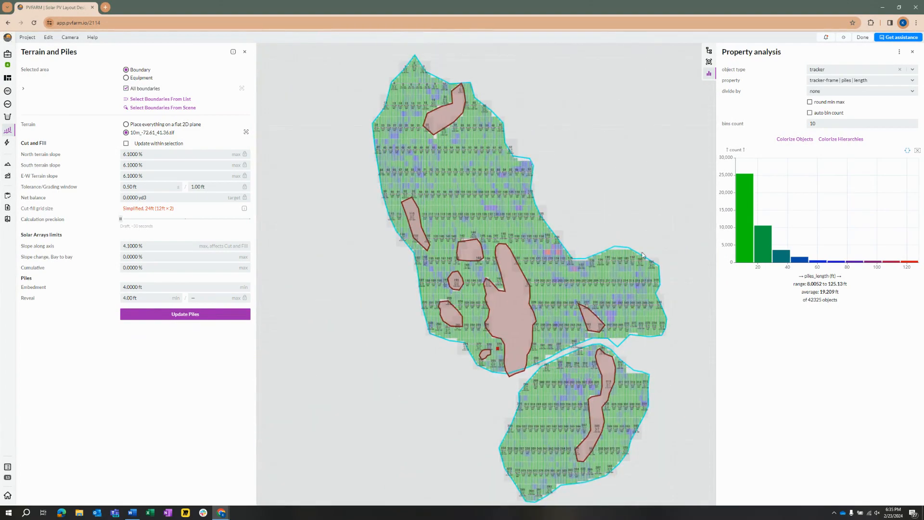